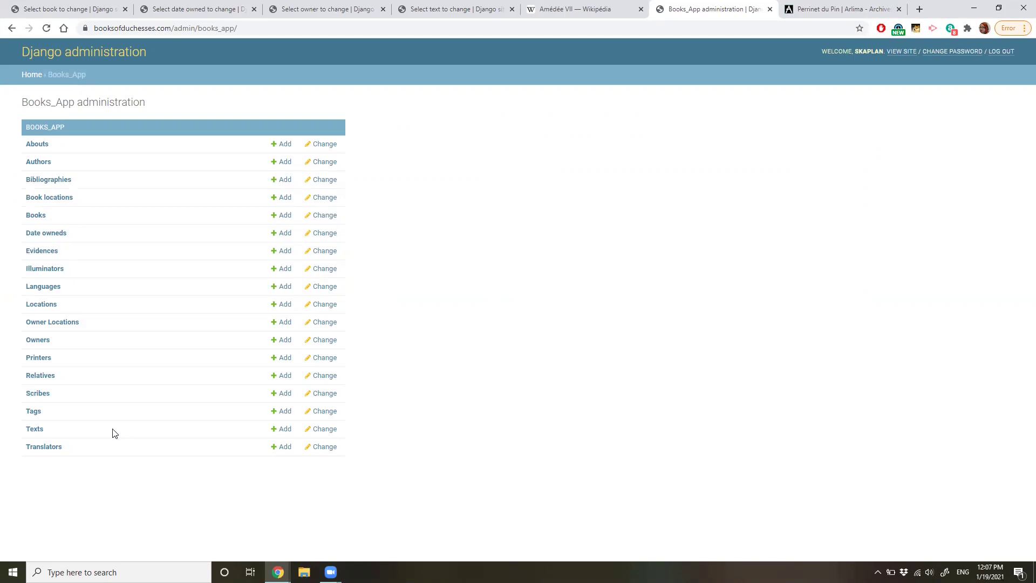
# Open the Books records and search them for NE.
pyautogui.click(39, 220)
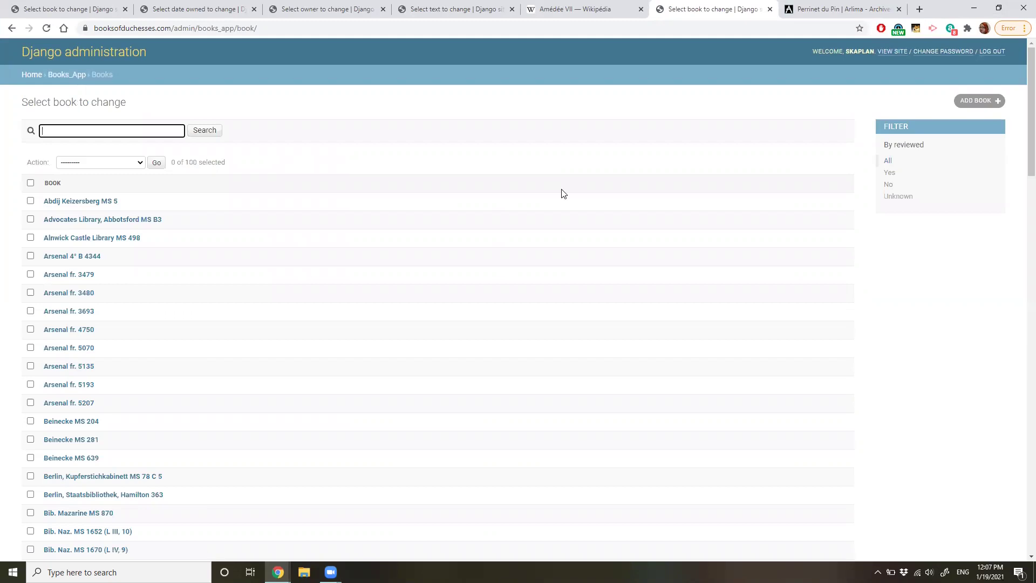
pyautogui.write('NE')
pyautogui.press('Return')
# Look through the last two pages of the book results for the highest NE shelfmark number already in use.
pyautogui.scroll(-8, 563, 194)
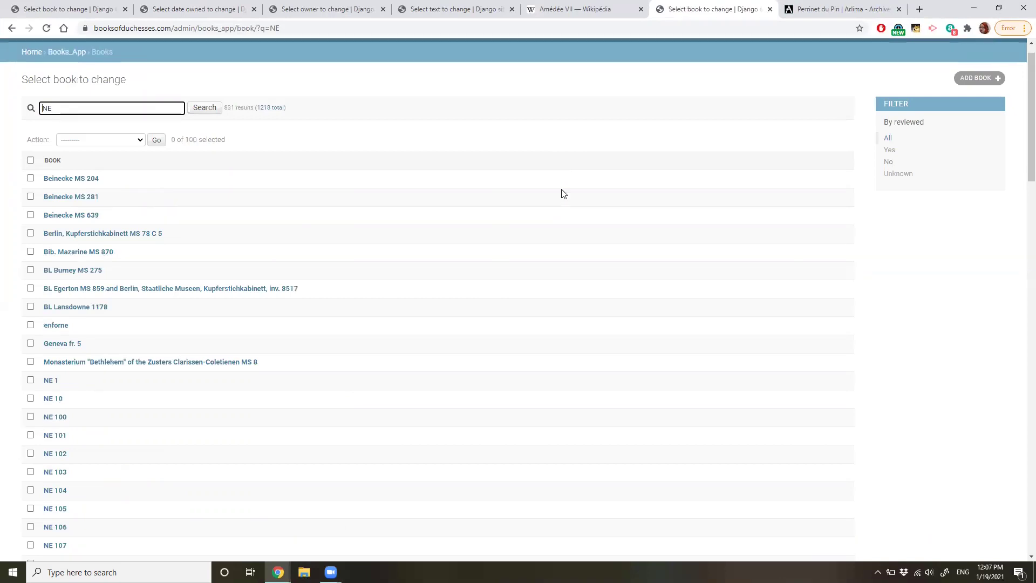
pyautogui.scroll(-10, 563, 194)
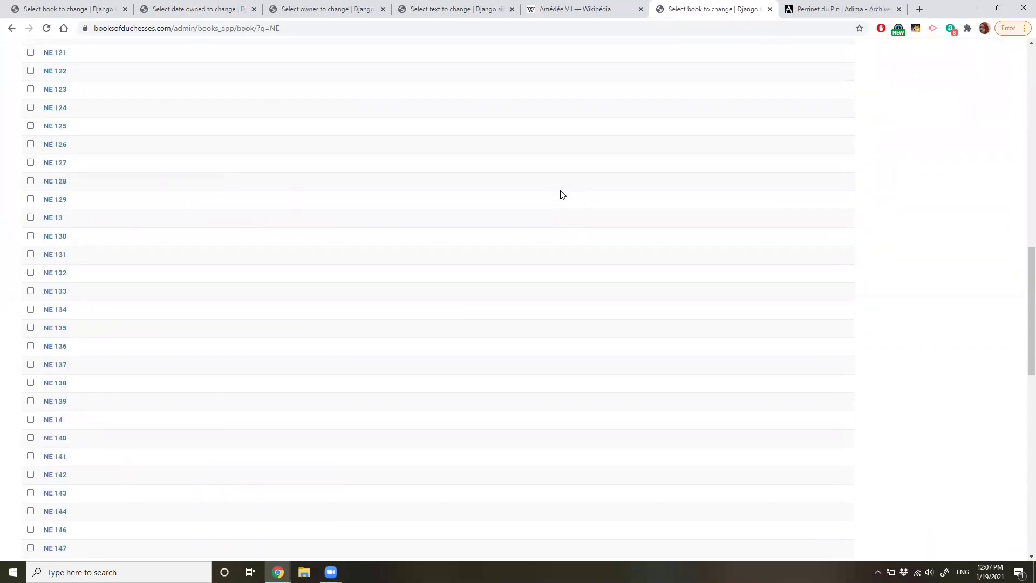
pyautogui.scroll(-10, 563, 194)
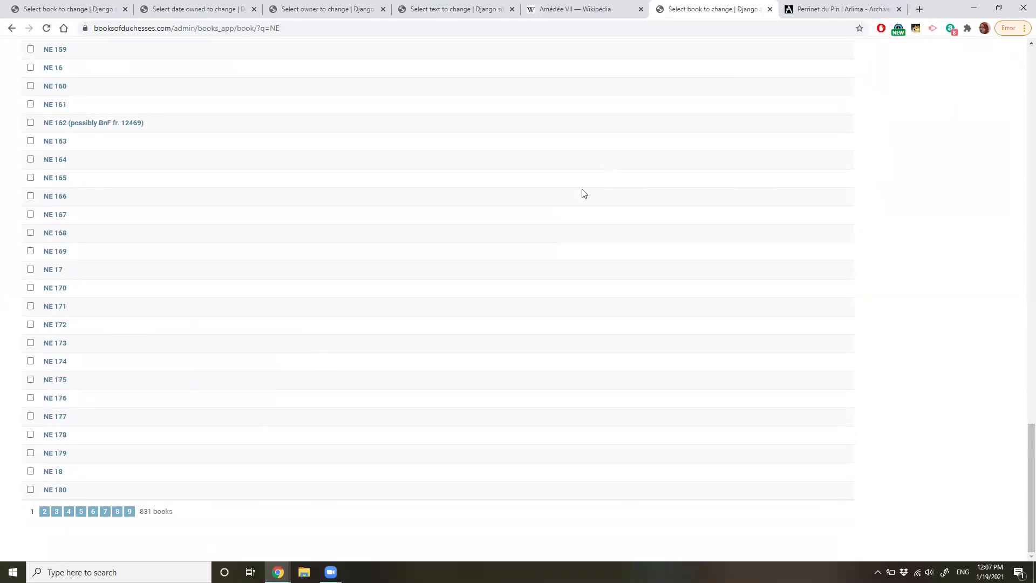
pyautogui.click(132, 518)
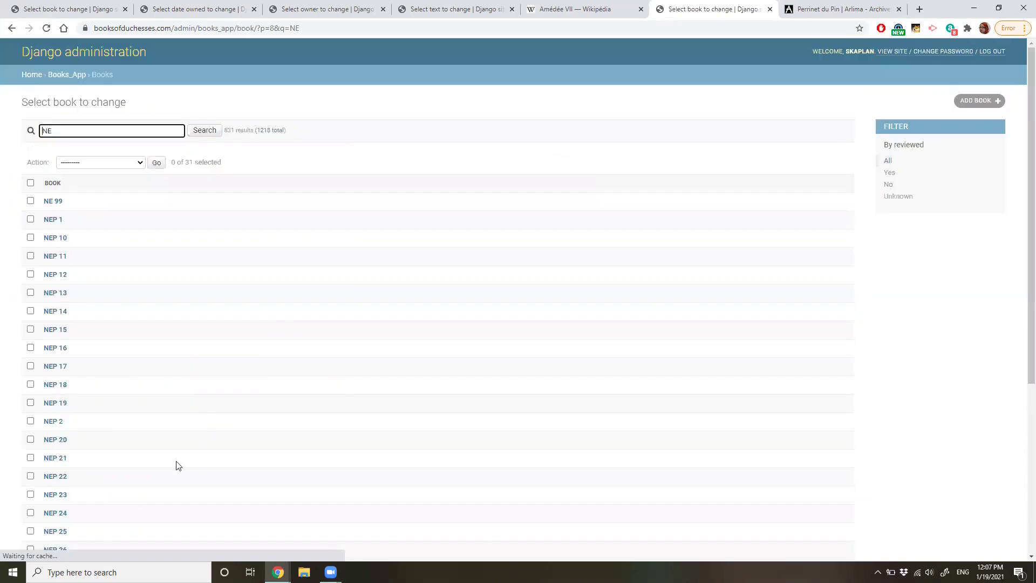
pyautogui.scroll(-1, 285, 420)
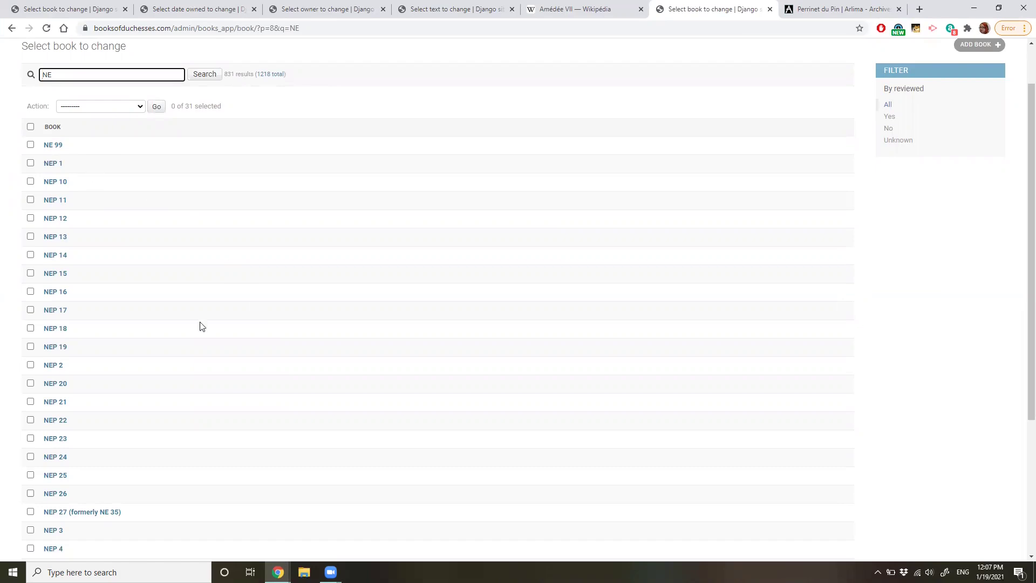
pyautogui.scroll(-4, 200, 326)
pyautogui.click(117, 511)
pyautogui.scroll(-2, 186, 477)
pyautogui.scroll(-10, 187, 478)
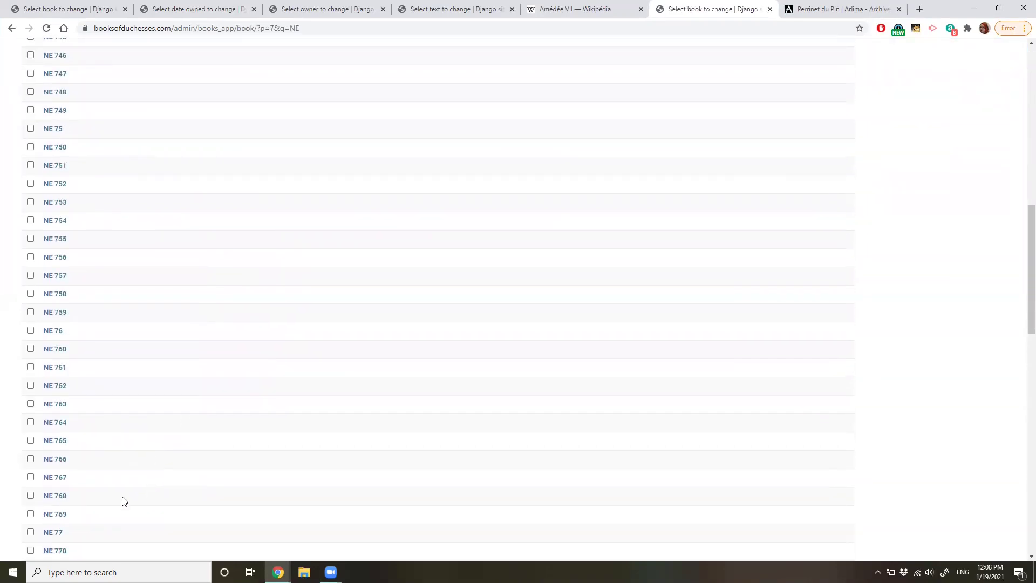
pyautogui.scroll(-12, 124, 501)
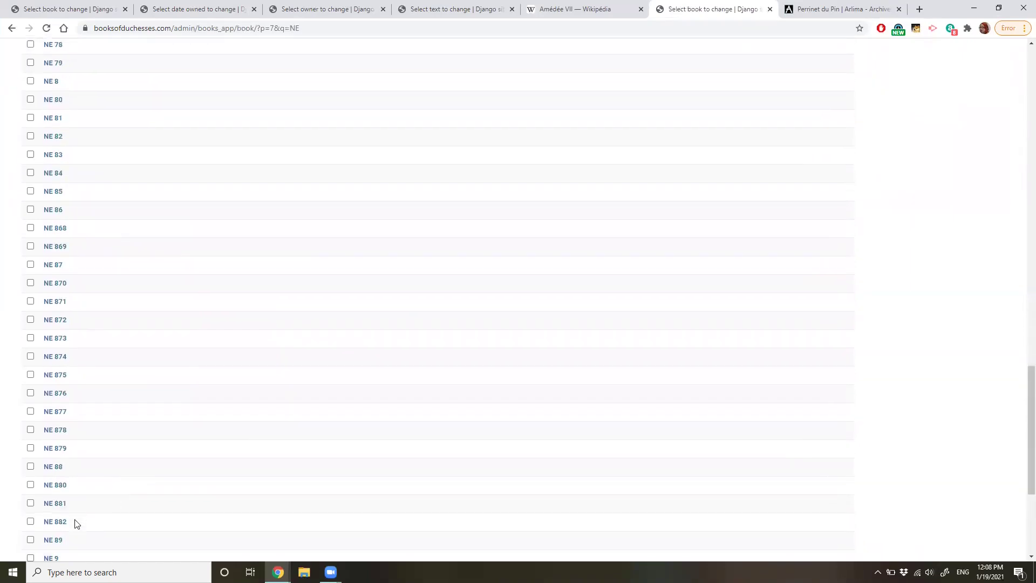
pyautogui.scroll(-3, 180, 467)
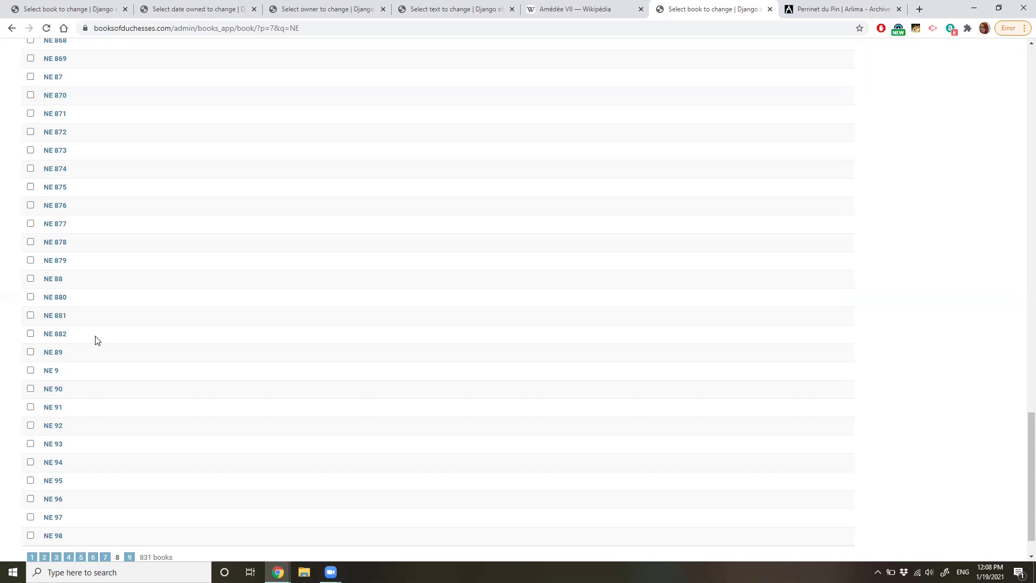
# Add a new book record with the shelfmark NE 883.
pyautogui.scroll(20, 529, 332)
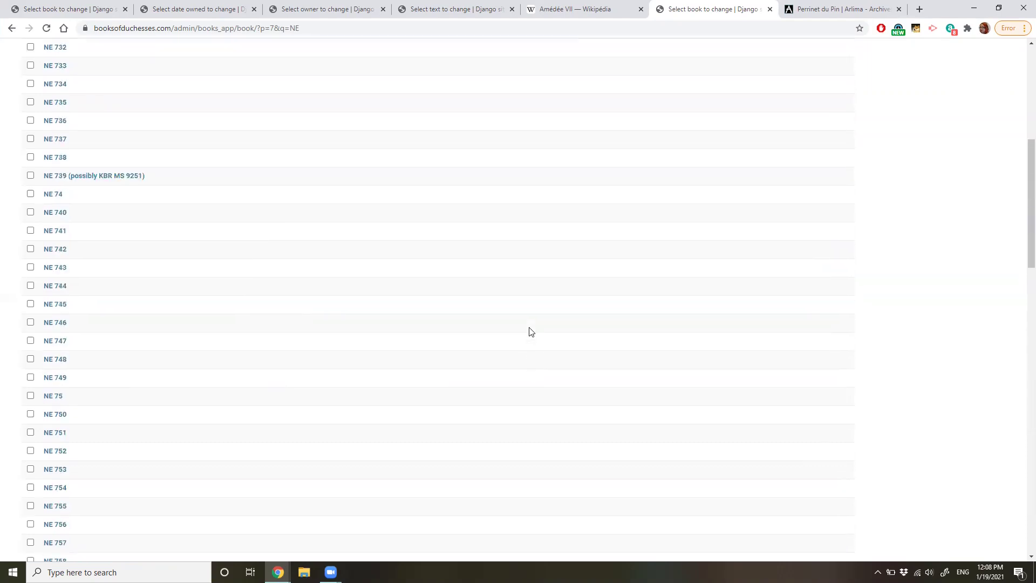
pyautogui.scroll(7, 528, 332)
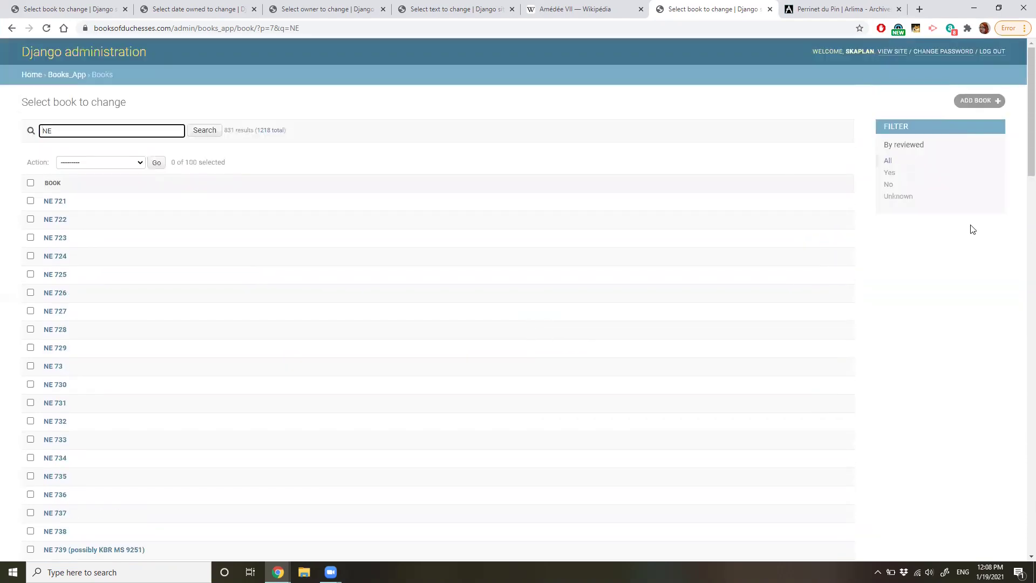
pyautogui.scroll(-1, 973, 230)
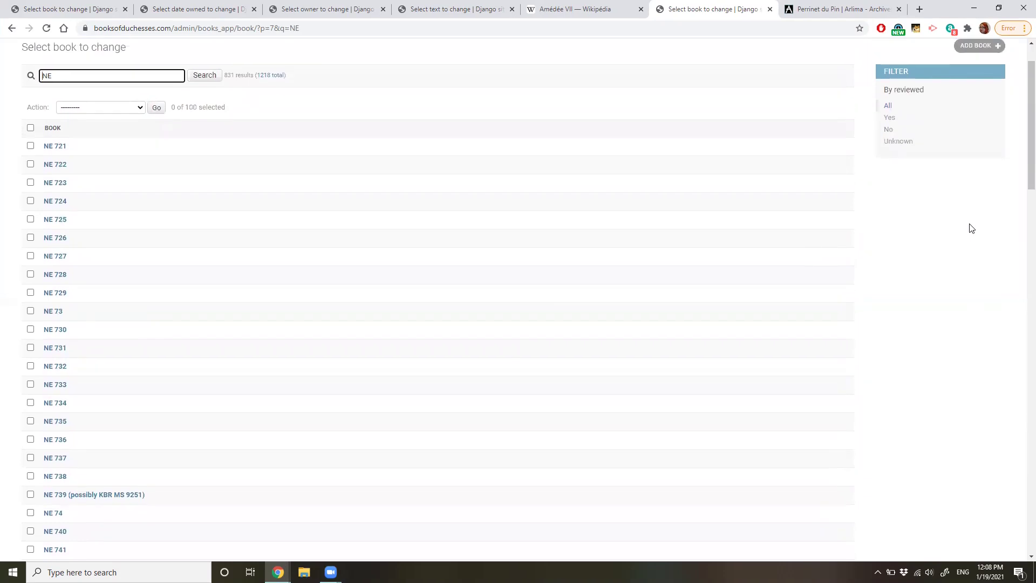
pyautogui.click(977, 46)
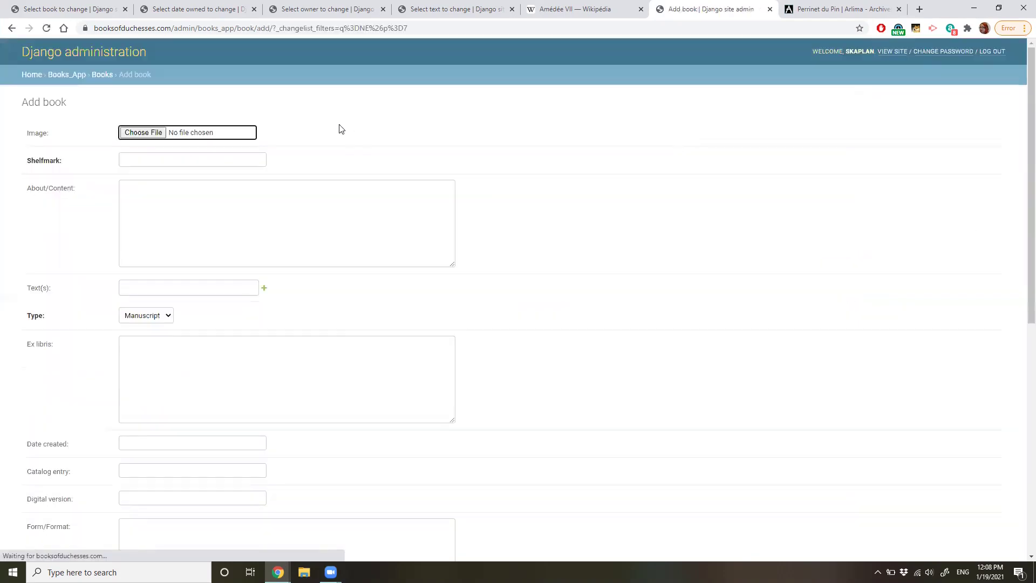
pyautogui.click(218, 159)
pyautogui.write('NE 8')
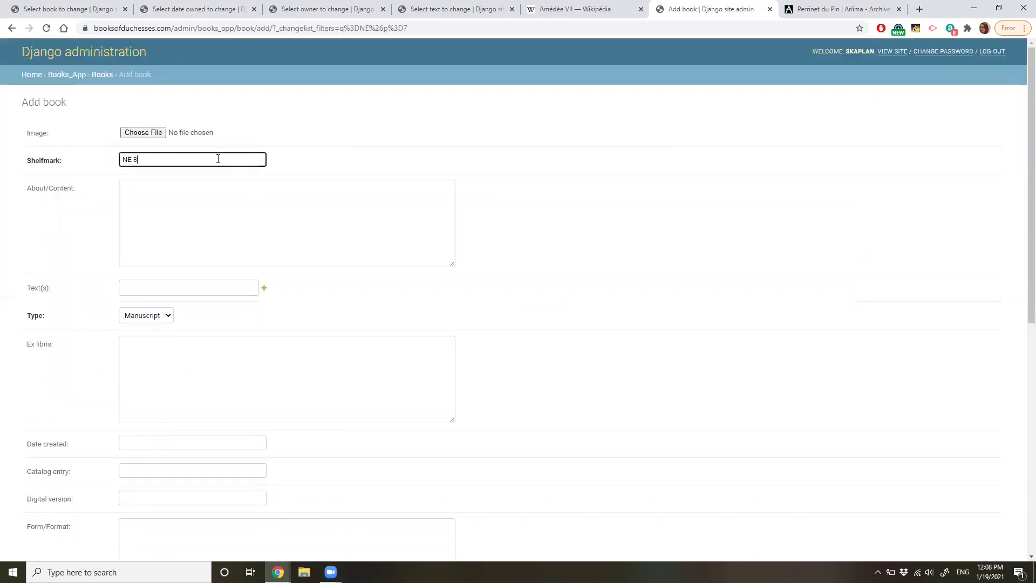
pyautogui.write('83')
pyautogui.press('Tab')
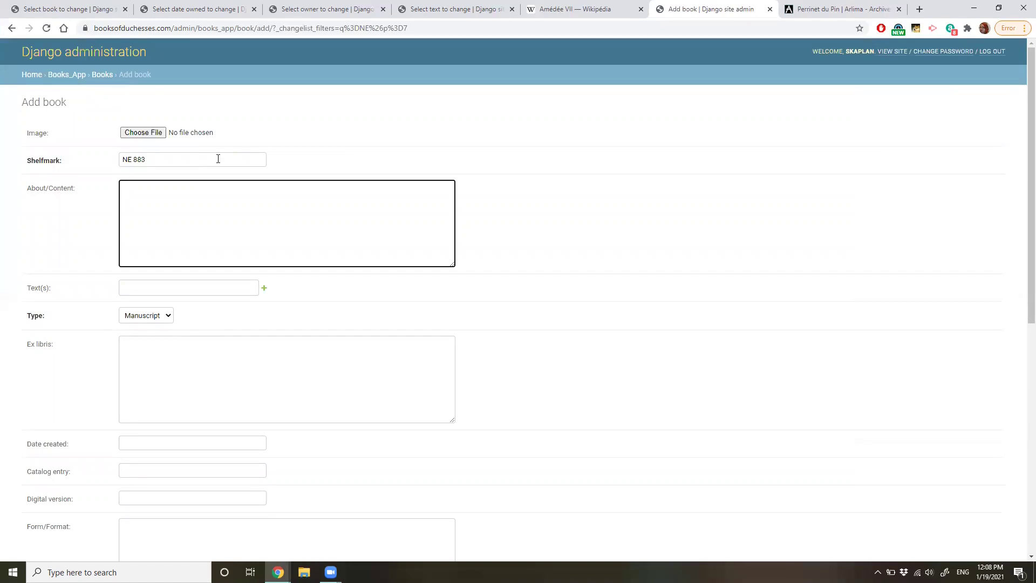
# Describe the book's content as "Chronique du Comte rouge [Amédée VII de Savoie]".
pyautogui.write('Chrno')
pyautogui.press('BackSpace')
pyautogui.press('BackSpace')
pyautogui.write('onique du Comte rouge')
pyautogui.hotkey('alt', 'shift')
pyautogui.write('[Amédé')
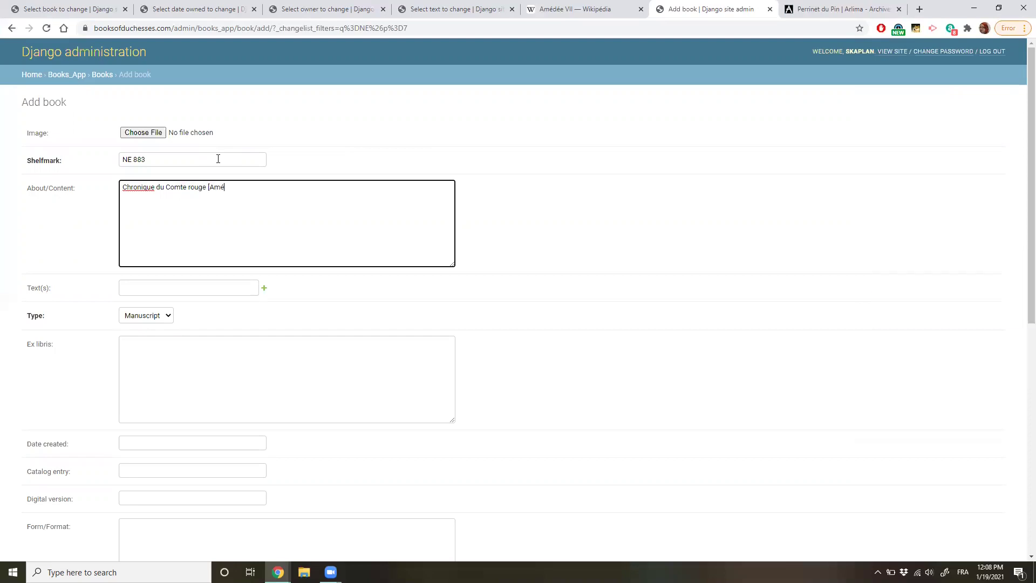
pyautogui.write('e VII de Savoi')
pyautogui.hotkey('alt', 'shift')
pyautogui.write('e]')
# Find the text with "comte ro" and link Chronique du Comte rouge [Amédée VII de Savoi] to the book.
pyautogui.click(221, 288)
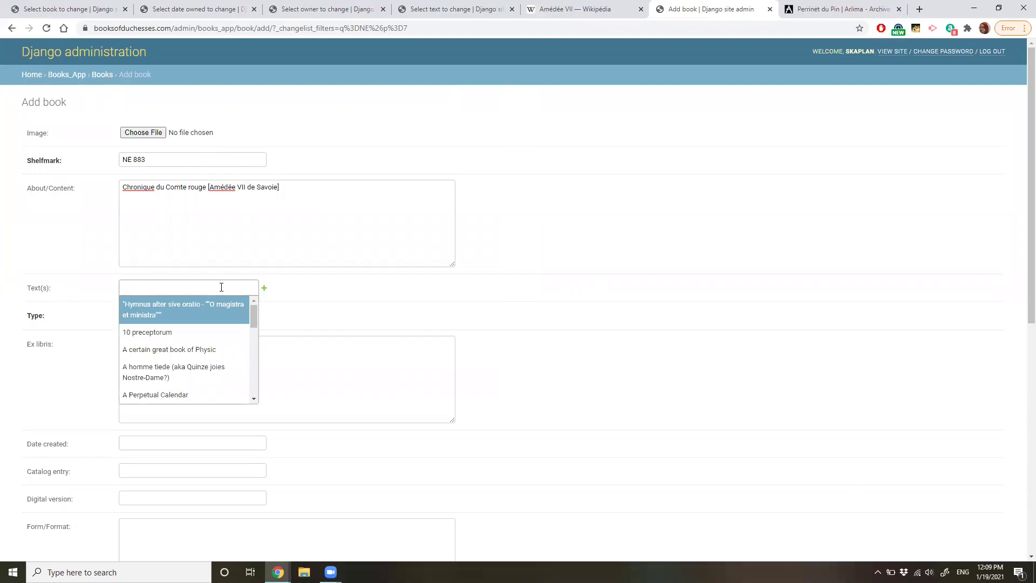
pyautogui.write('co')
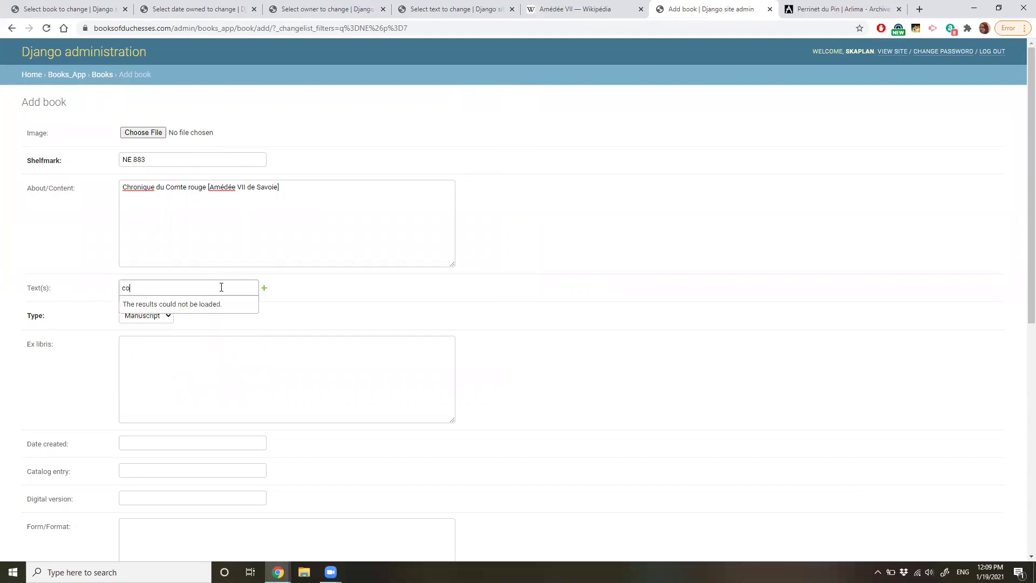
pyautogui.write('mte ro')
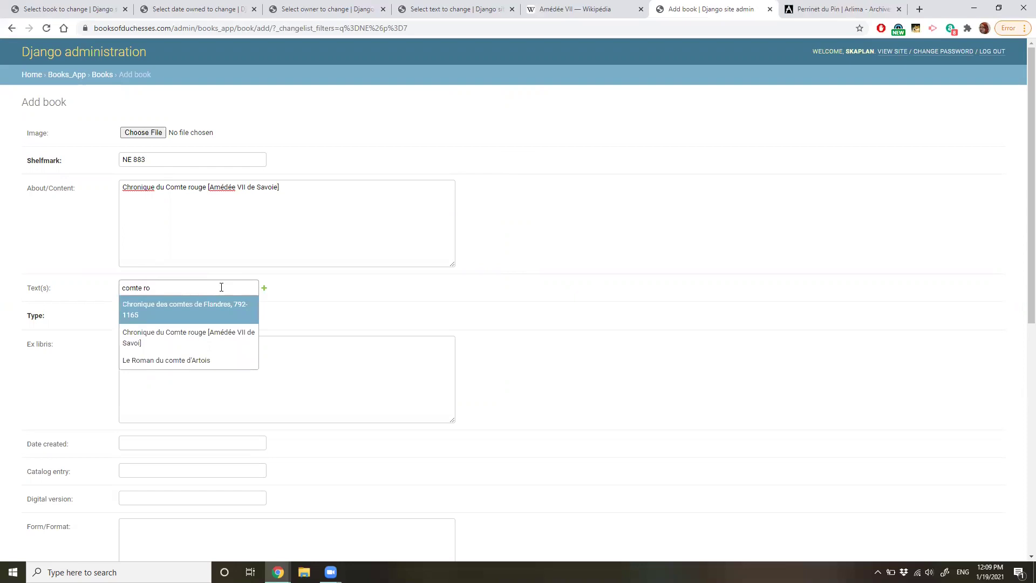
pyautogui.press('Down')
pyautogui.press('Return')
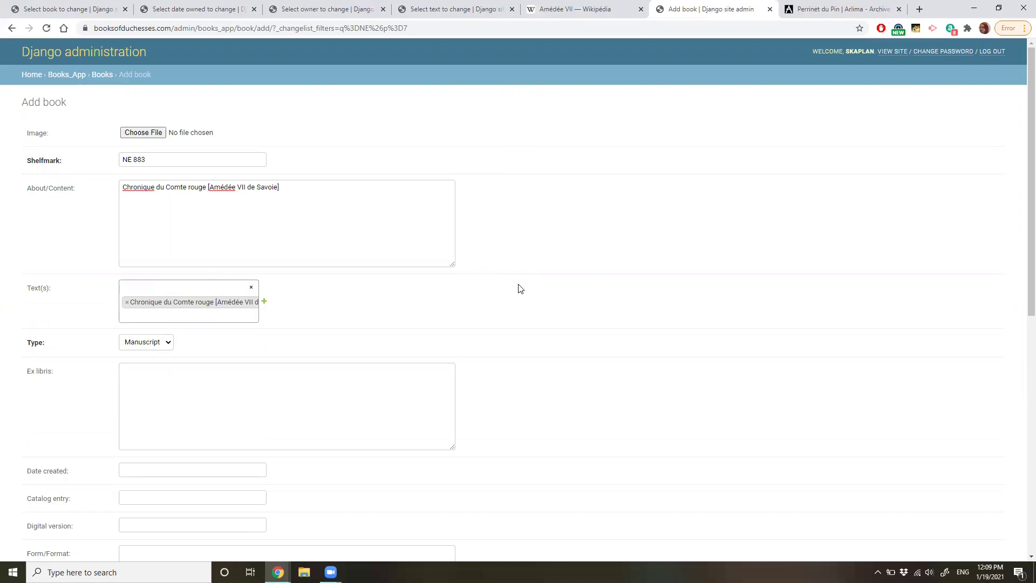
# Set the book's creation date to 1476-1477.
pyautogui.scroll(-5, 519, 289)
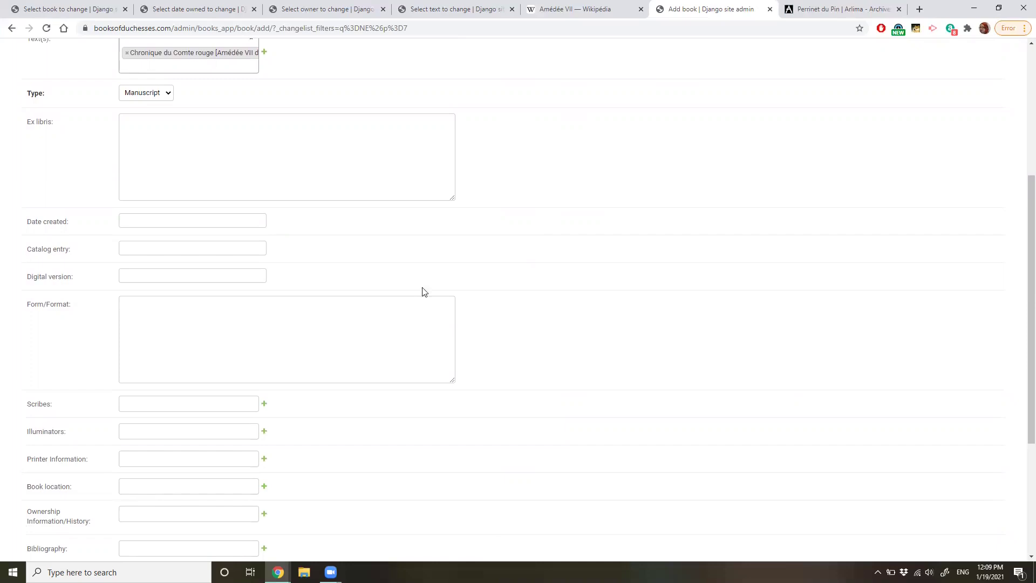
pyautogui.click(238, 217)
pyautogui.write('1476-1477')
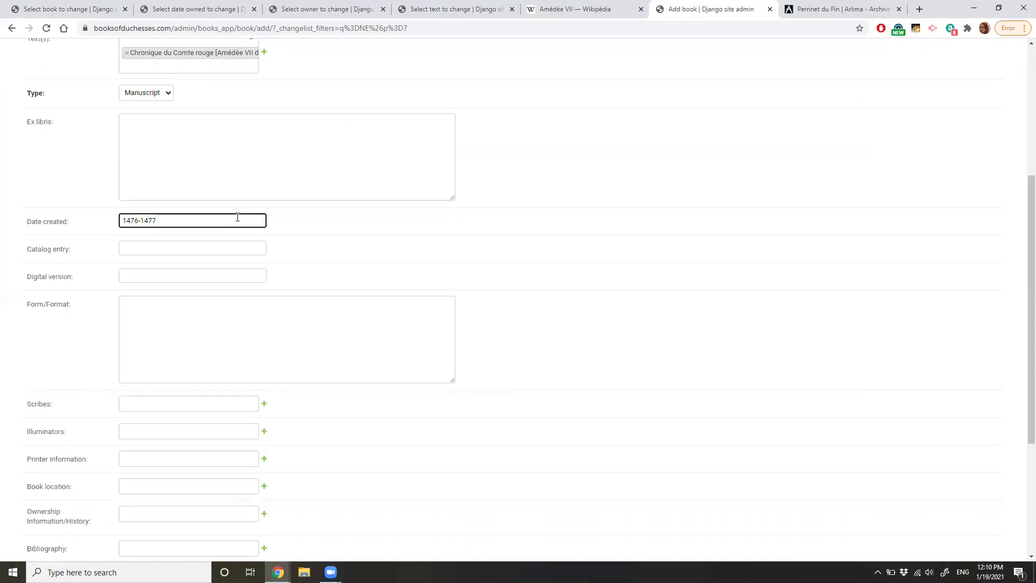
# Leave the remaining book fields blank and save the new record, keeping it open for further editing.
pyautogui.click(281, 319)
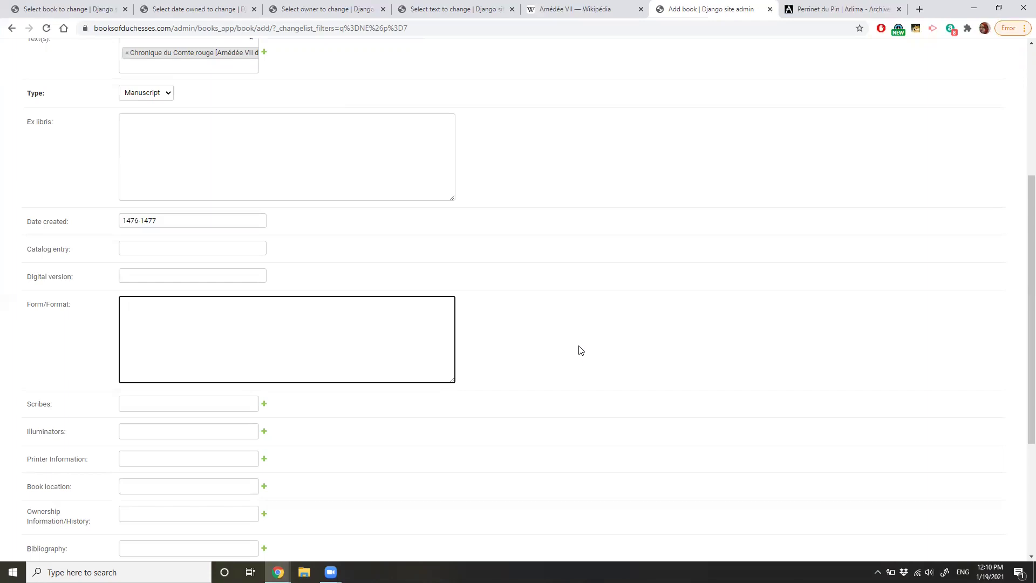
pyautogui.scroll(-3, 579, 349)
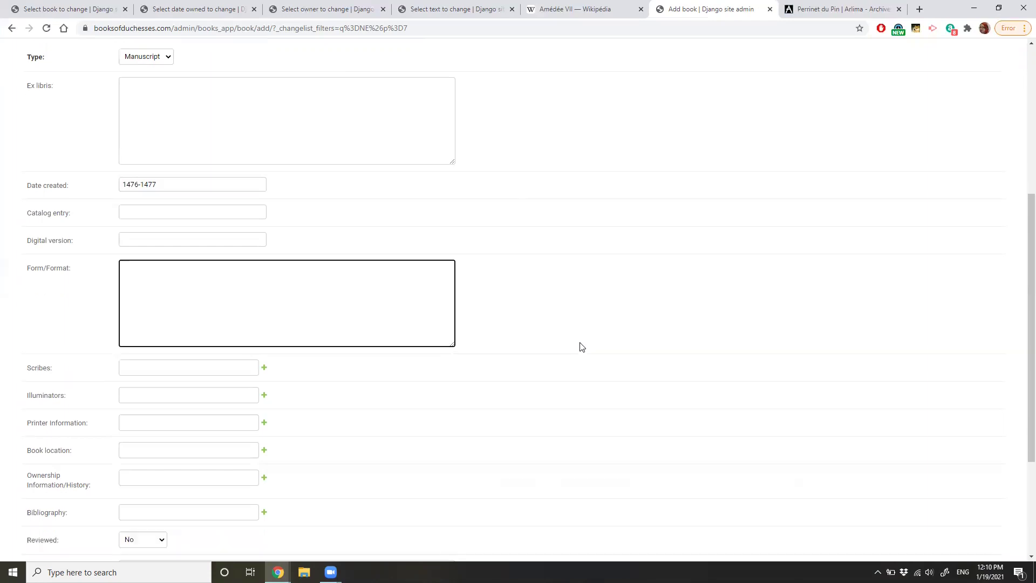
pyautogui.scroll(-1, 581, 347)
pyautogui.scroll(-1, 583, 346)
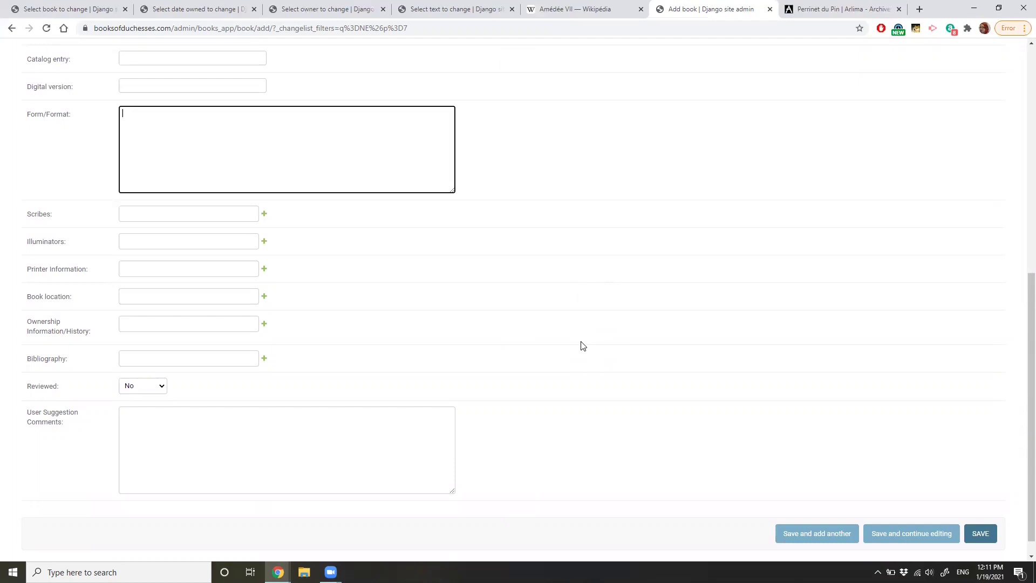
pyautogui.click(514, 359)
pyautogui.scroll(1, 514, 359)
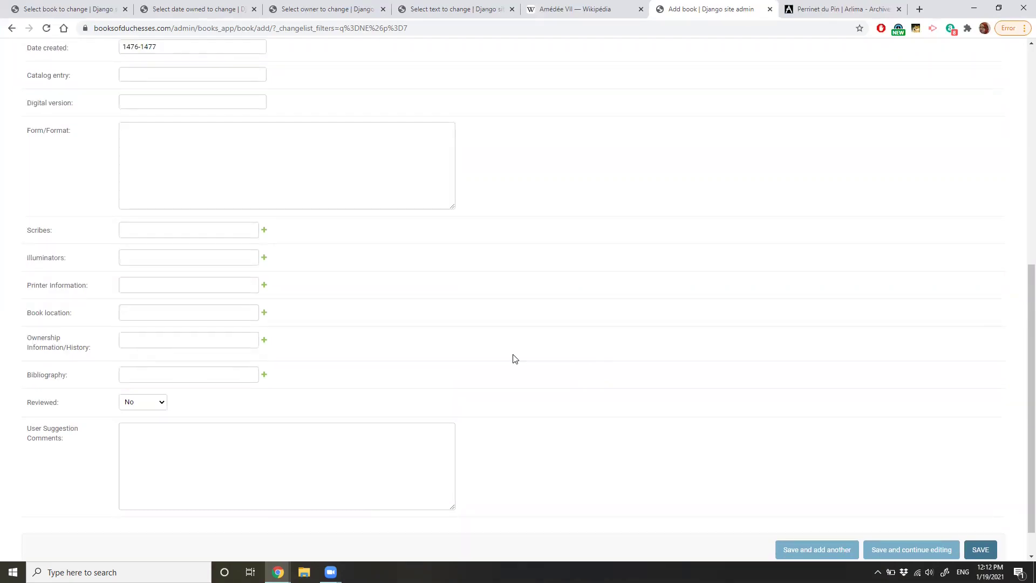
pyautogui.click(920, 549)
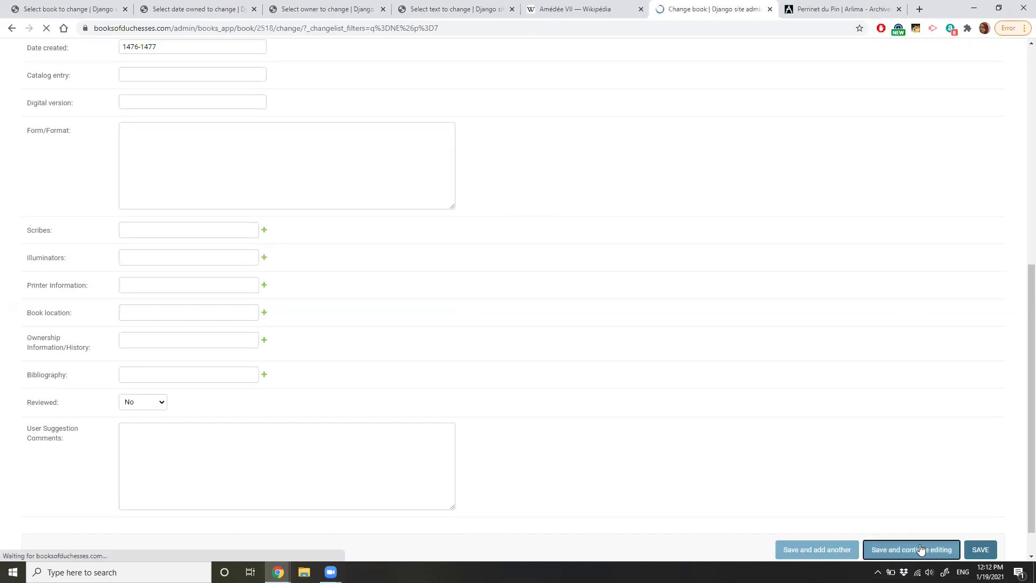
# Start a new ownership history entry for the book and choose NE 883 as the book owned.
pyautogui.scroll(-7, 473, 384)
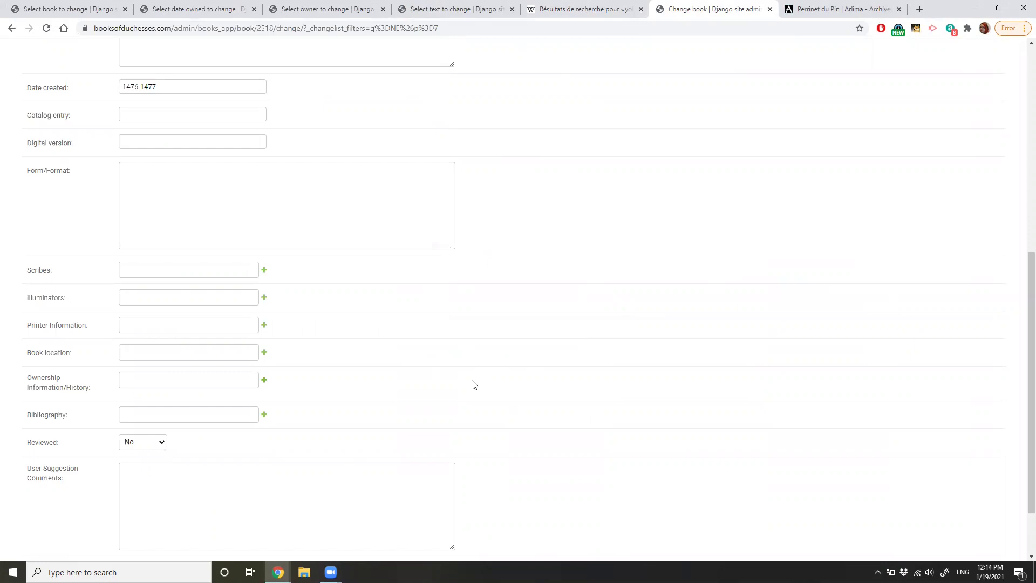
pyautogui.click(264, 380)
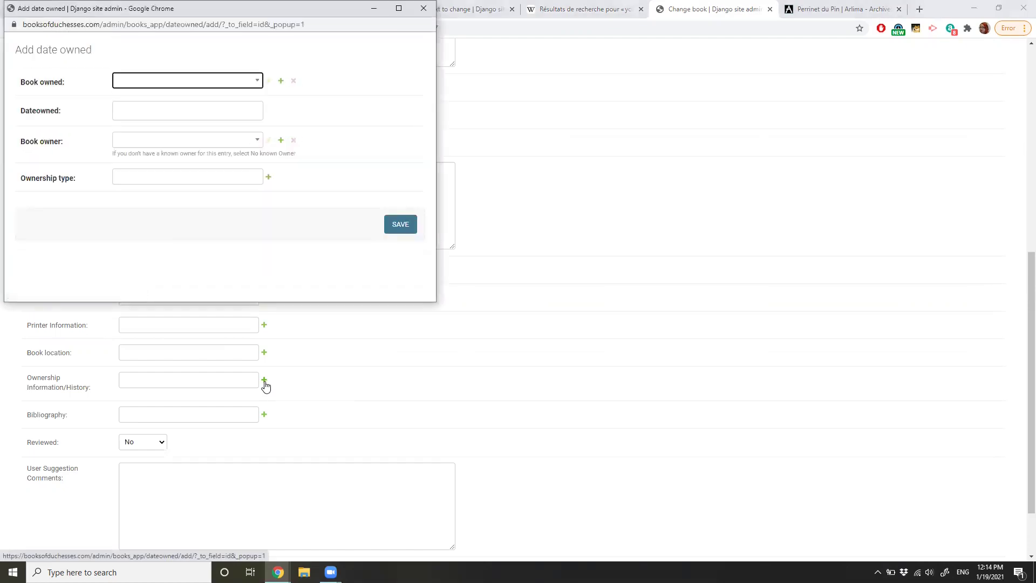
pyautogui.click(181, 86)
pyautogui.write('ne 883')
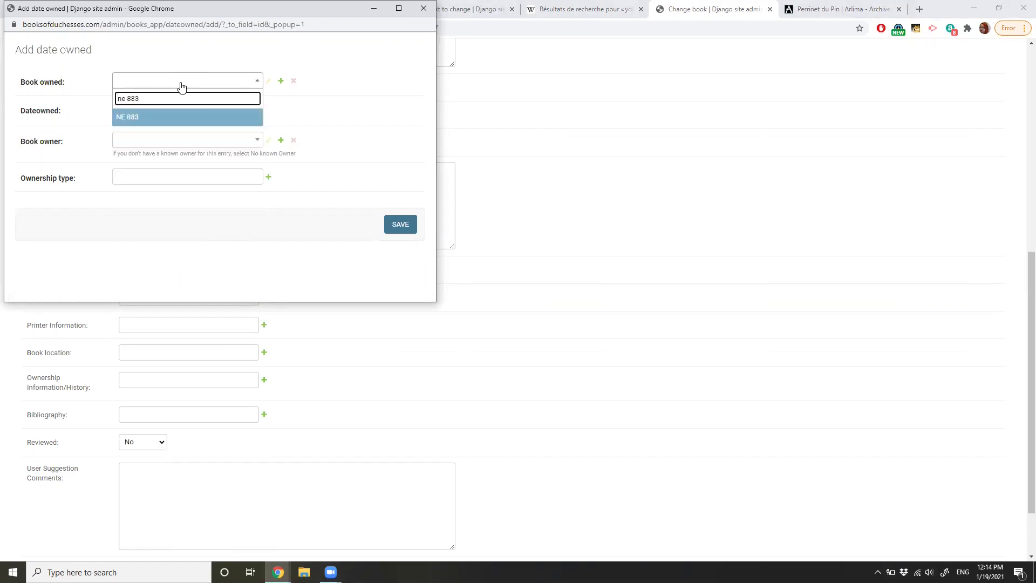
pyautogui.press('Return')
# Enter "post-1476-" as the date owned in the ownership entry.
pyautogui.click(187, 109)
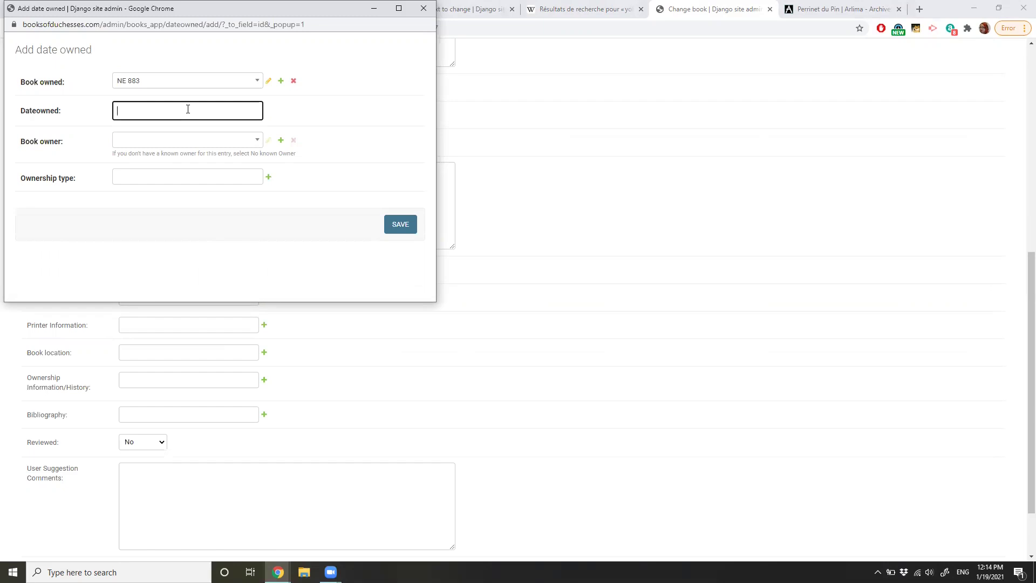
pyautogui.write('post-')
pyautogui.write('1476')
pyautogui.write('-')
# Search the owners for "yolande" and open the record of Yolande of Valois, Duchess of Savoy.
pyautogui.click(545, 149)
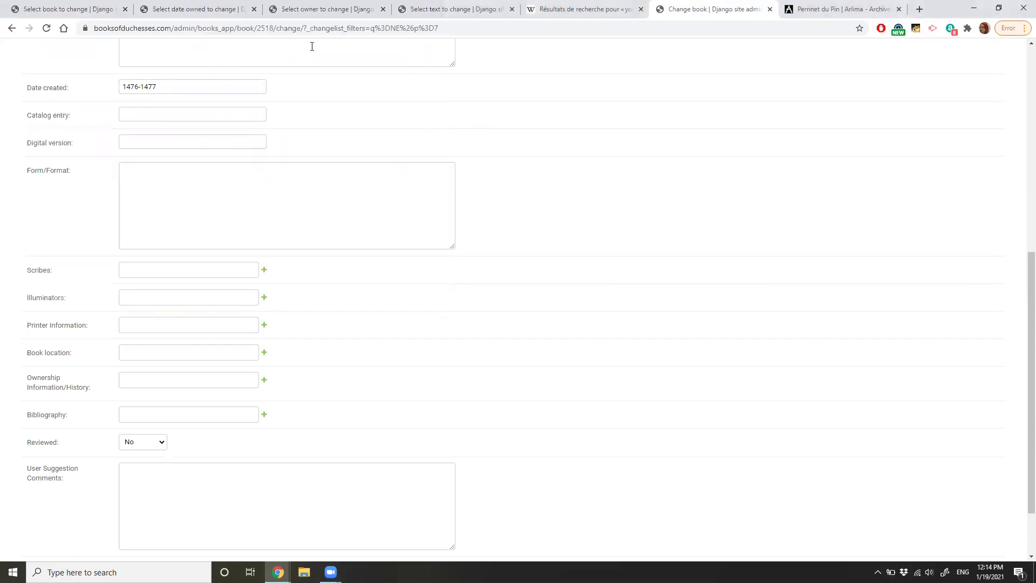
pyautogui.click(312, 7)
pyautogui.hotkey('ctrl', 'a')
pyautogui.write('yolande')
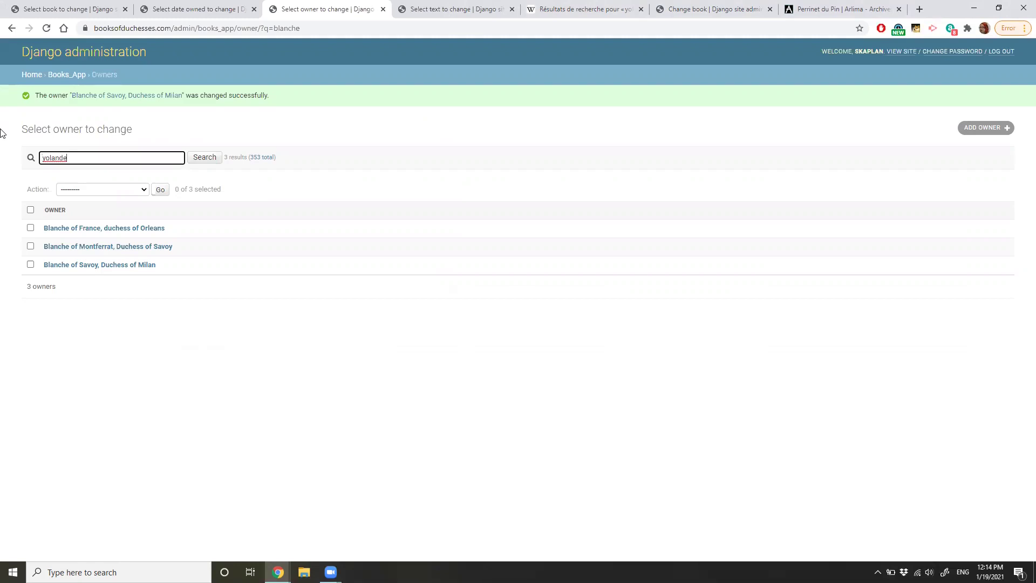
pyautogui.press('Return')
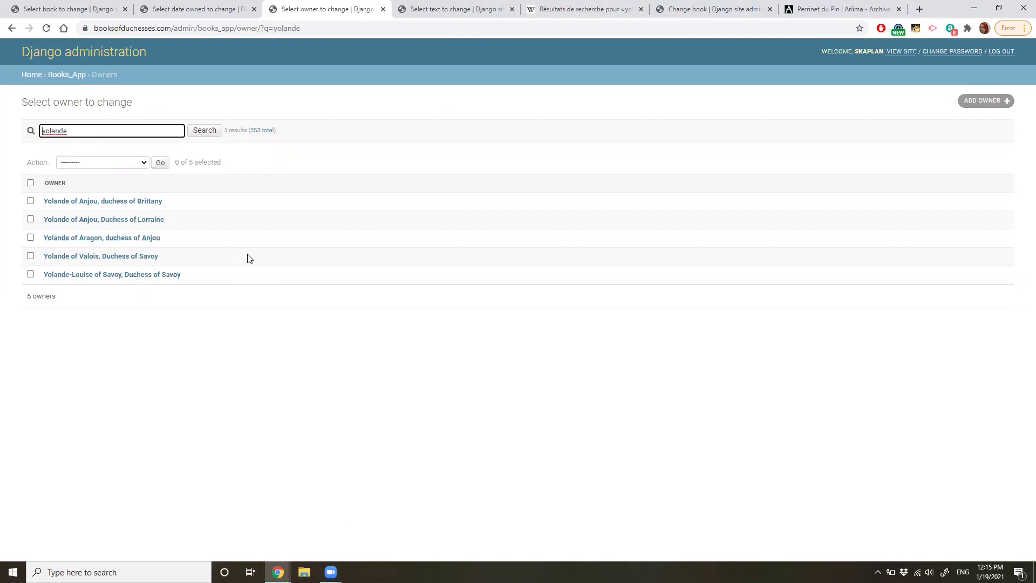
pyautogui.click(139, 258)
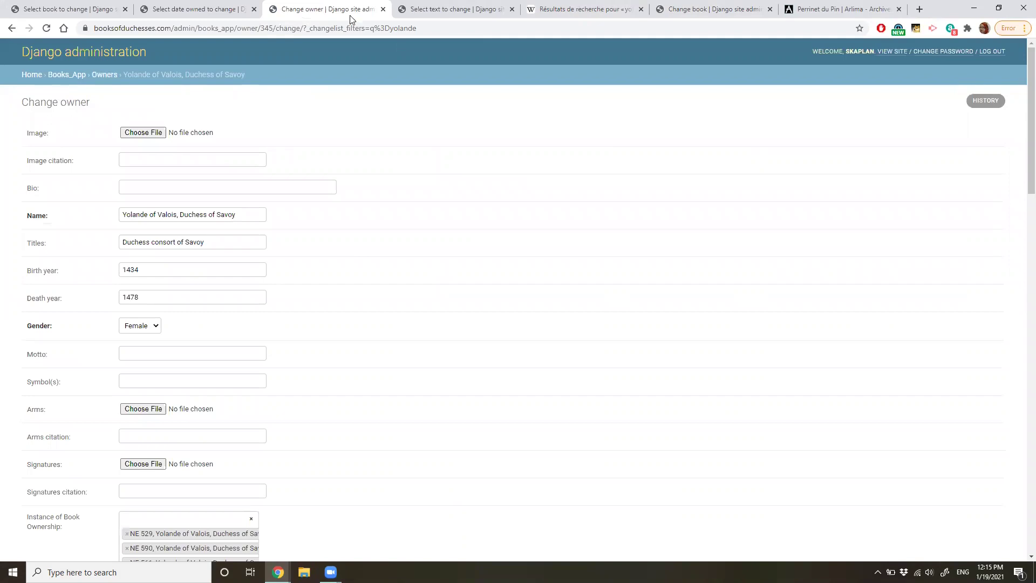
# Return to the ownership entry for NE 883 and complete the date owned as post-1476-1478.
pyautogui.moveTo(278, 572)
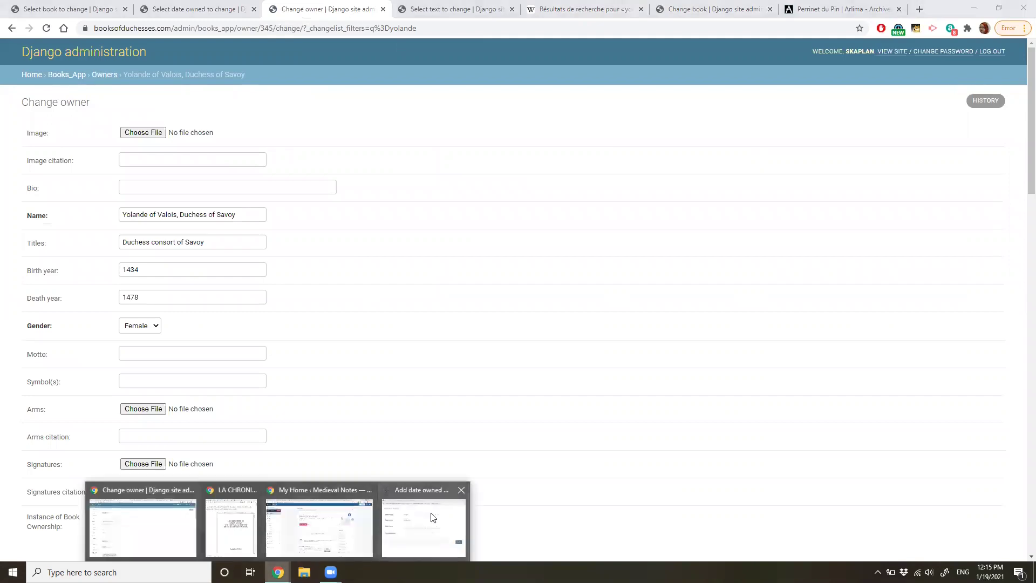
pyautogui.click(424, 526)
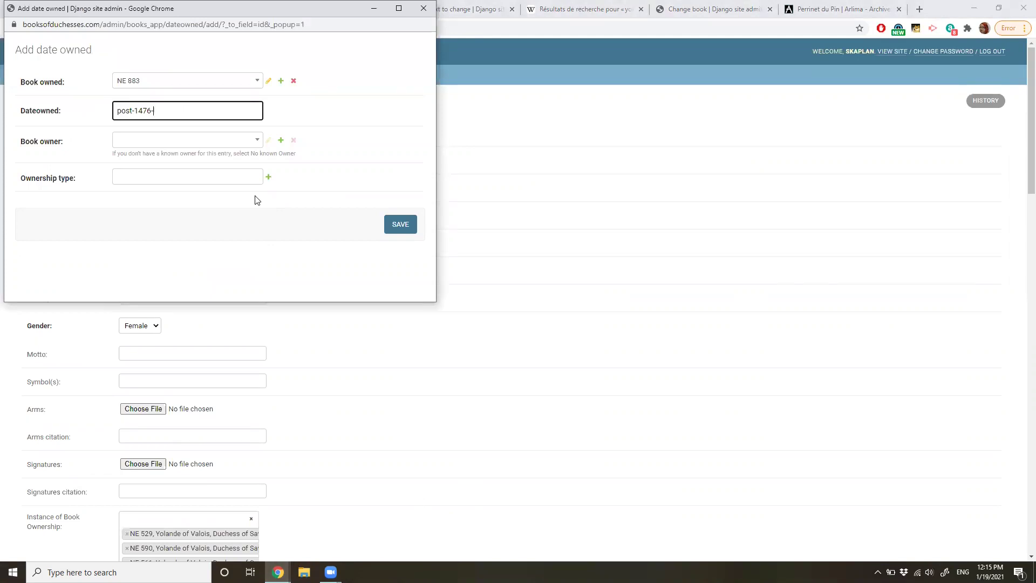
pyautogui.write('1478')
# Set the book owner of the ownership entry to Yolande of Valois, Duchess of Savoy.
pyautogui.click(198, 142)
pyautogui.write('yoland')
pyautogui.press('Down')
pyautogui.press('Down')
pyautogui.press('Down')
pyautogui.press('Down')
pyautogui.press('Return')
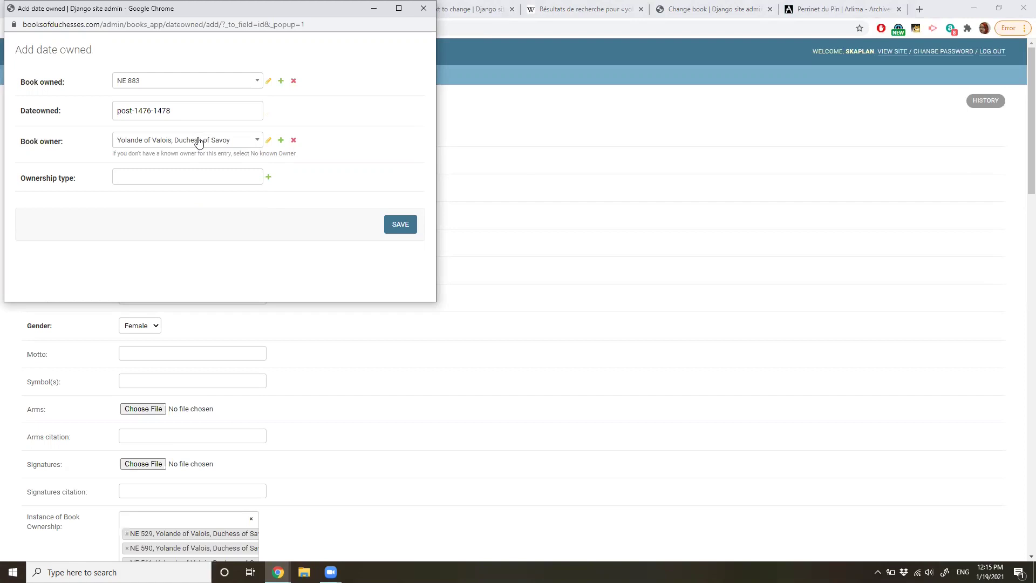
# Set the ownership type to "Possible, Patron" and save the ownership entry.
pyautogui.click(205, 175)
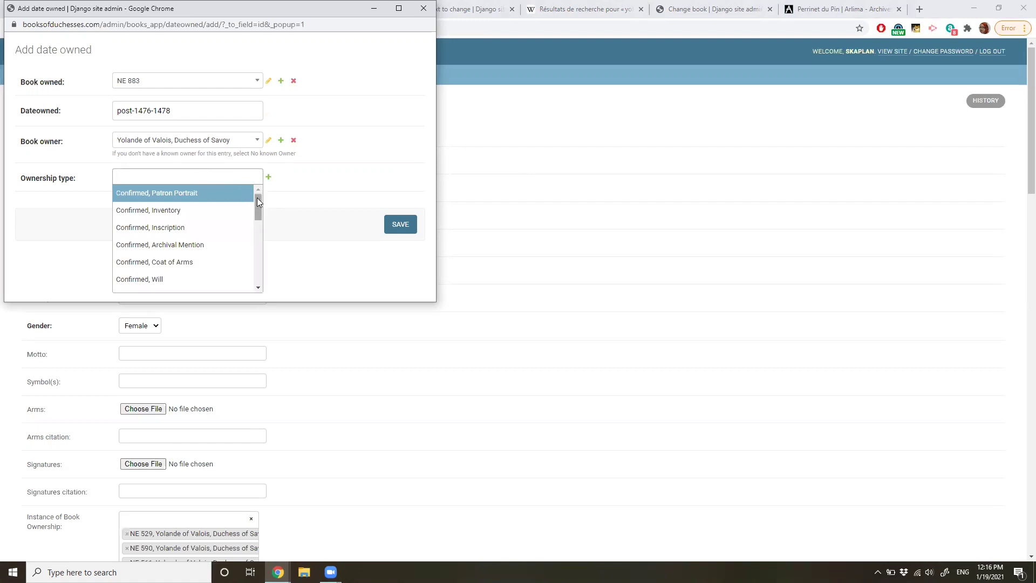
pyautogui.moveTo(257, 201); pyautogui.dragTo(259, 221)
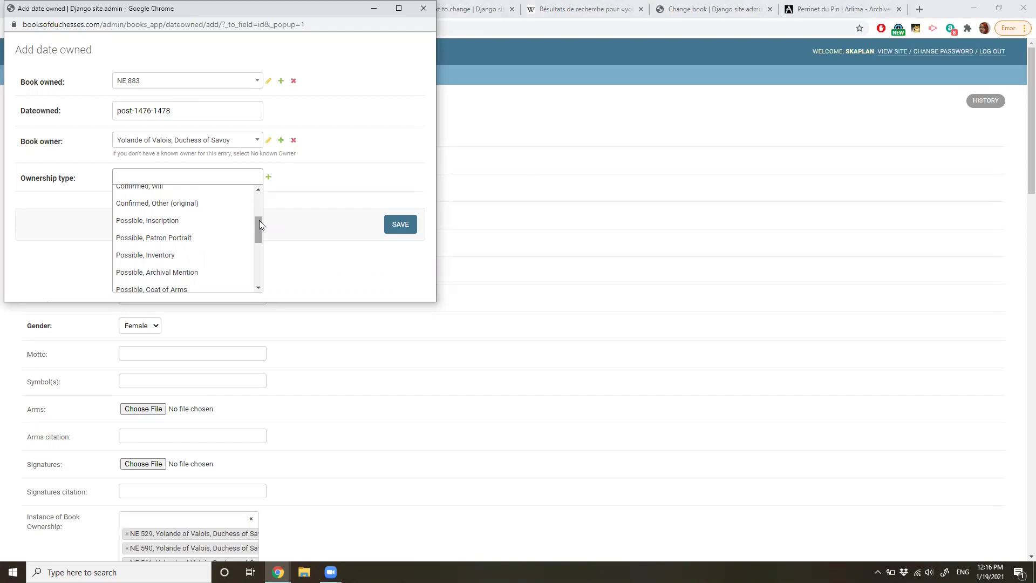
pyautogui.moveTo(259, 220); pyautogui.dragTo(259, 244)
pyautogui.moveTo(260, 253); pyautogui.dragTo(258, 263)
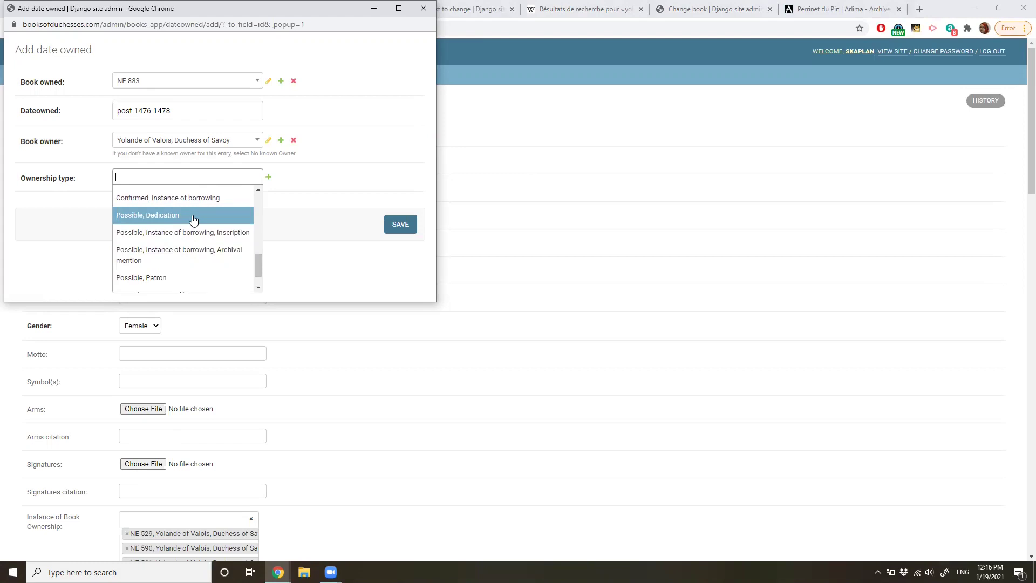
pyautogui.click(204, 278)
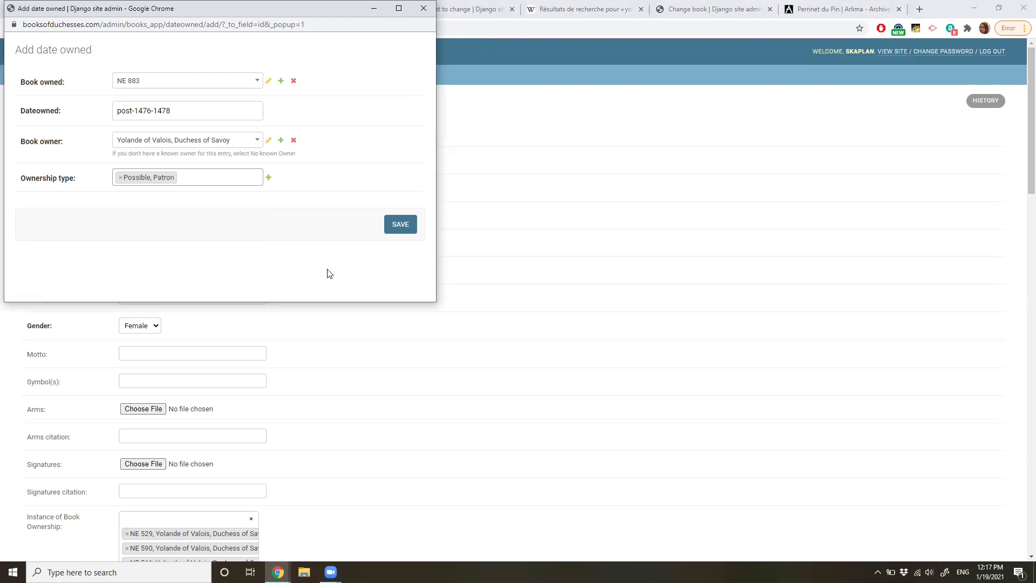
pyautogui.click(392, 233)
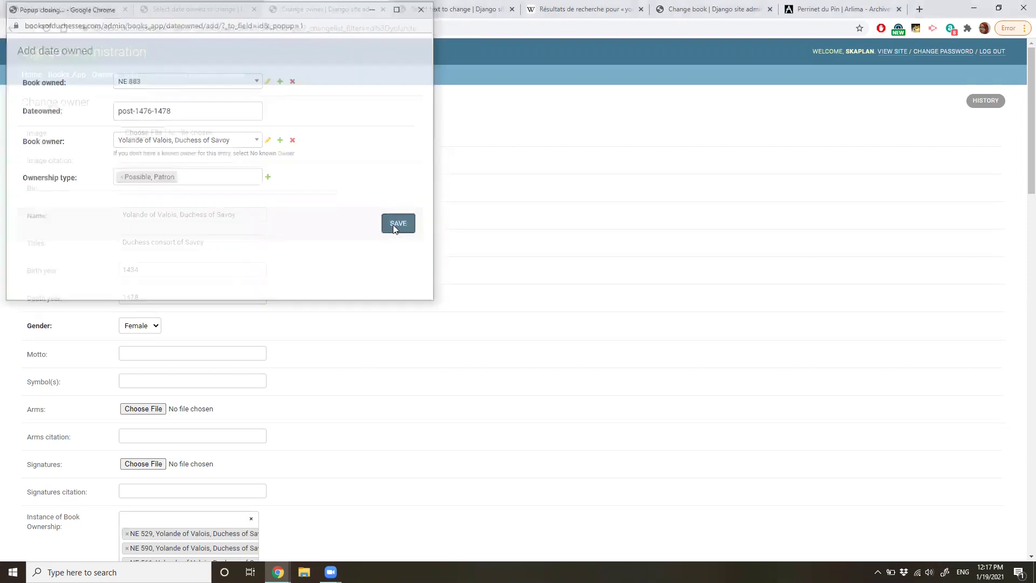
# Add "Cottet, 2000" to the bibliography of book NE 883 and save the record, keeping it open for editing.
pyautogui.click(677, 12)
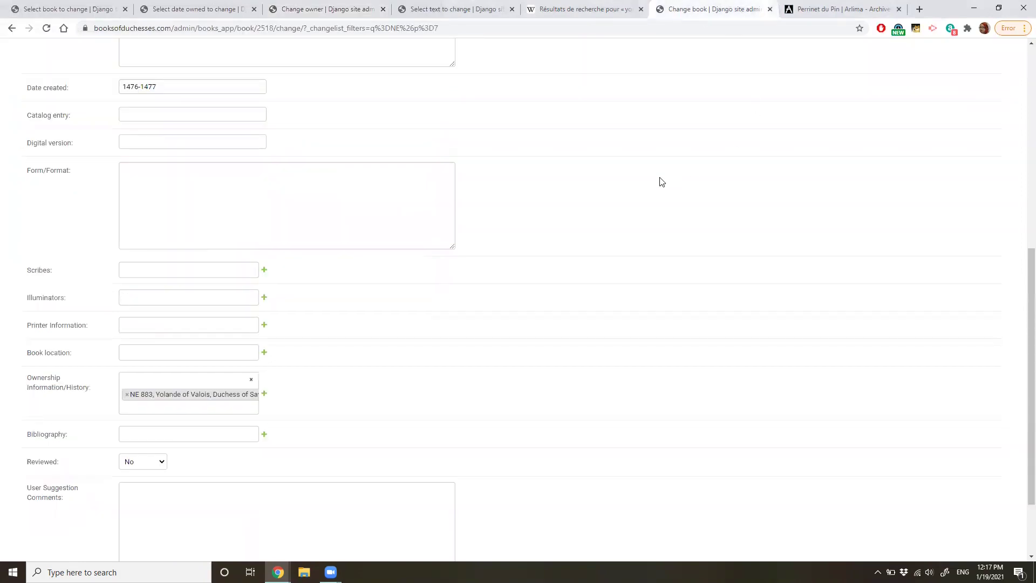
pyautogui.scroll(-3, 661, 181)
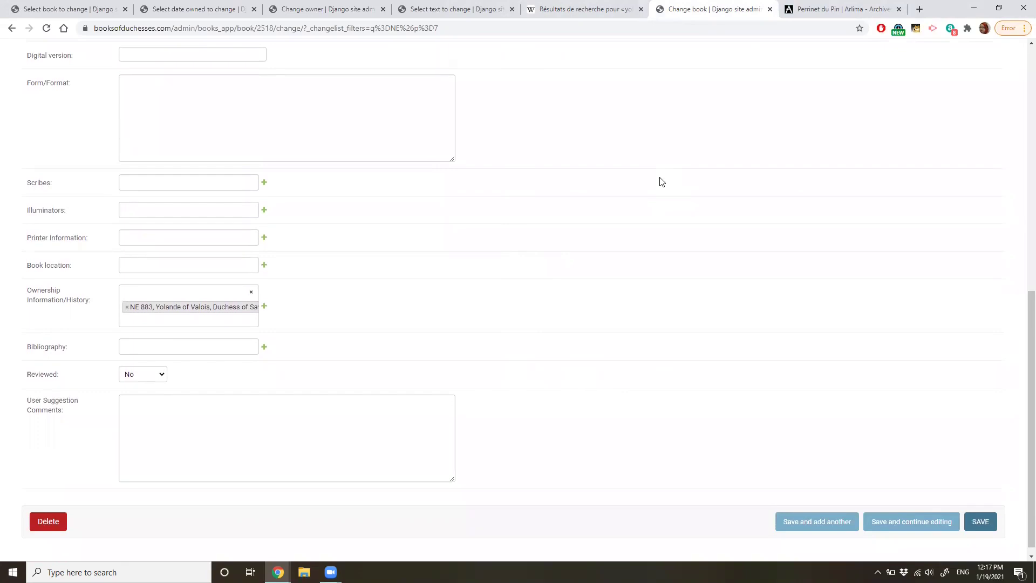
pyautogui.click(220, 350)
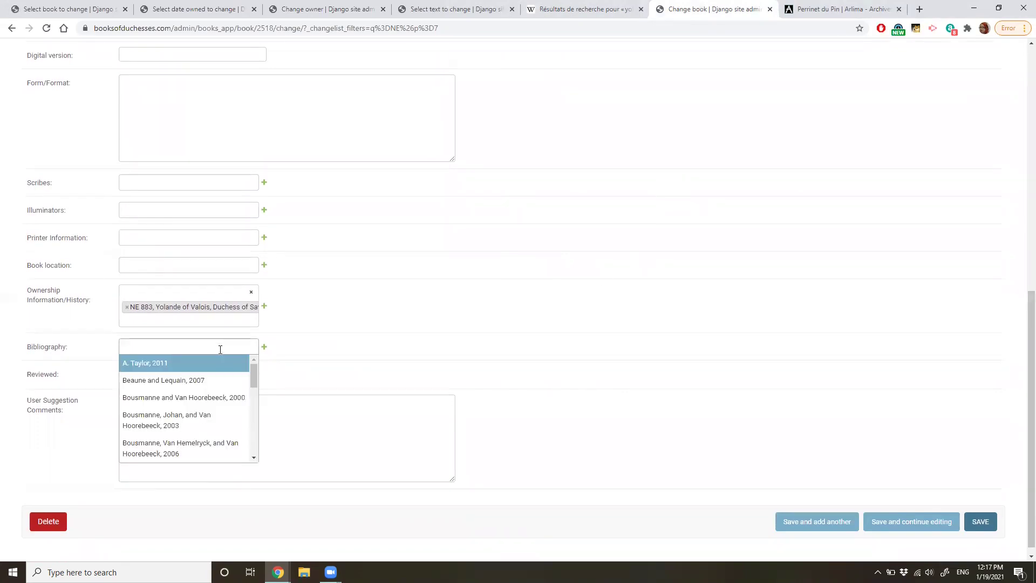
pyautogui.write('cott')
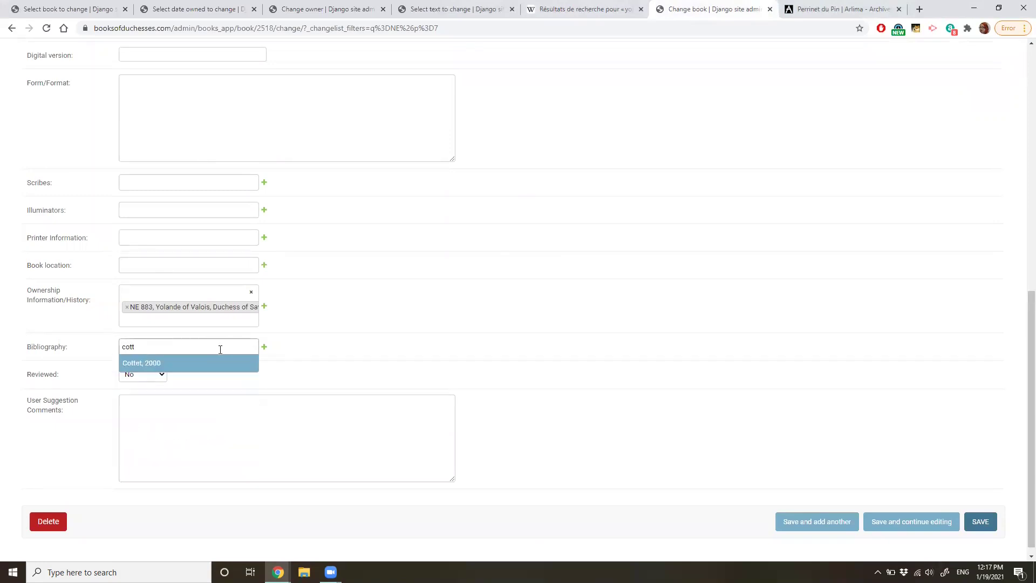
pyautogui.click(221, 364)
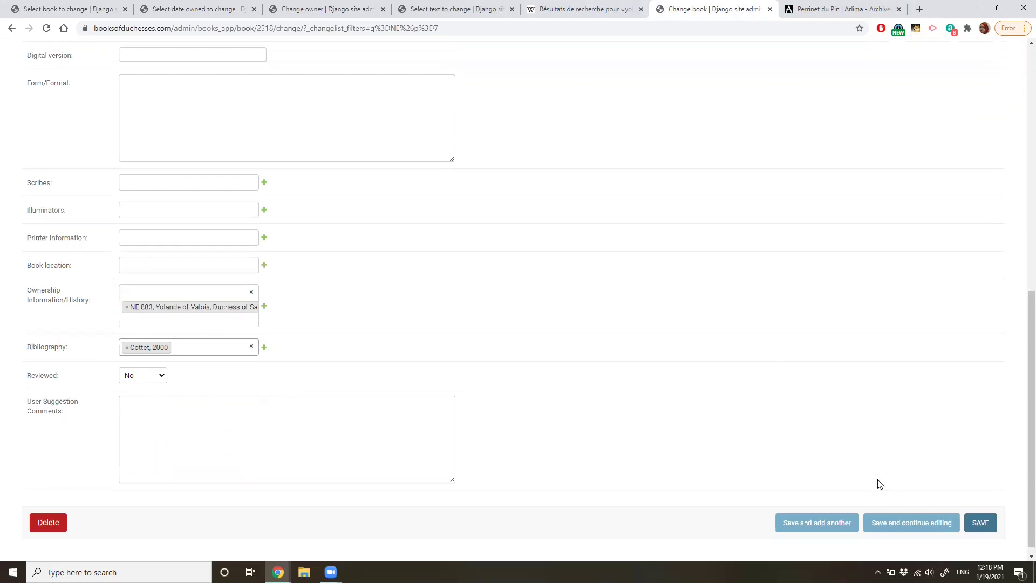
pyautogui.click(911, 522)
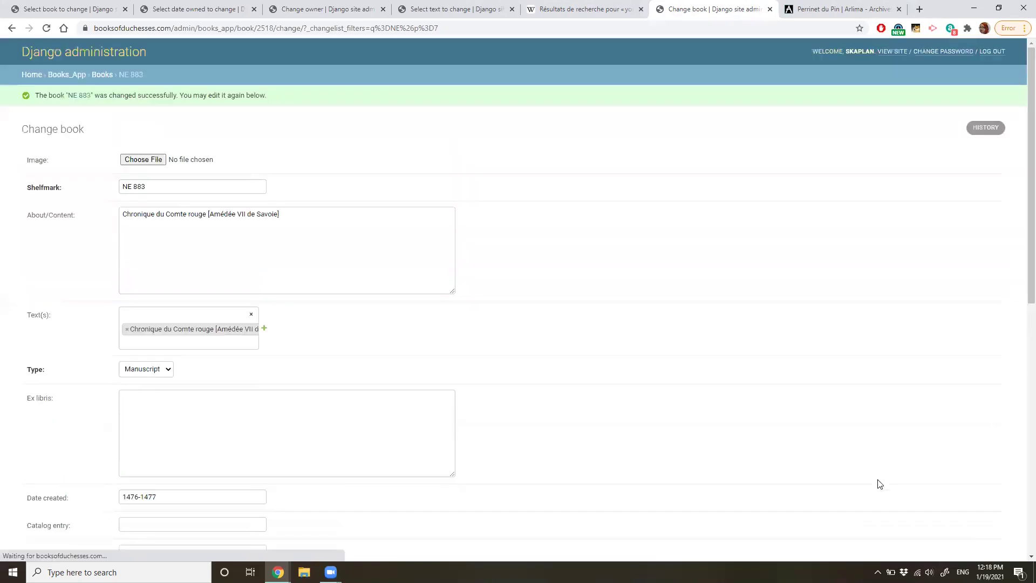
# Save and close the NE 883 book record, and check the book list for its entry.
pyautogui.scroll(-10, 724, 441)
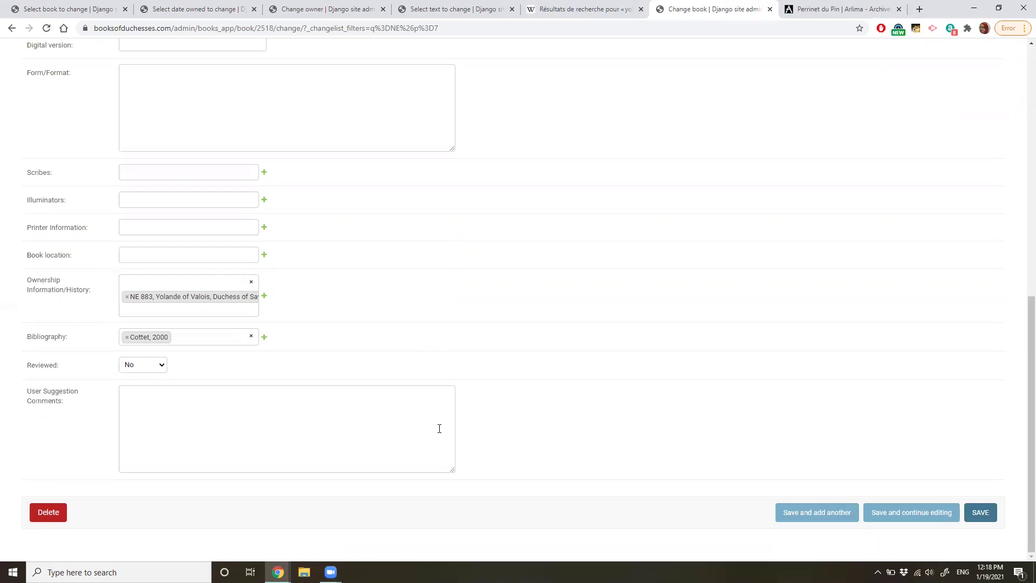
pyautogui.click(980, 513)
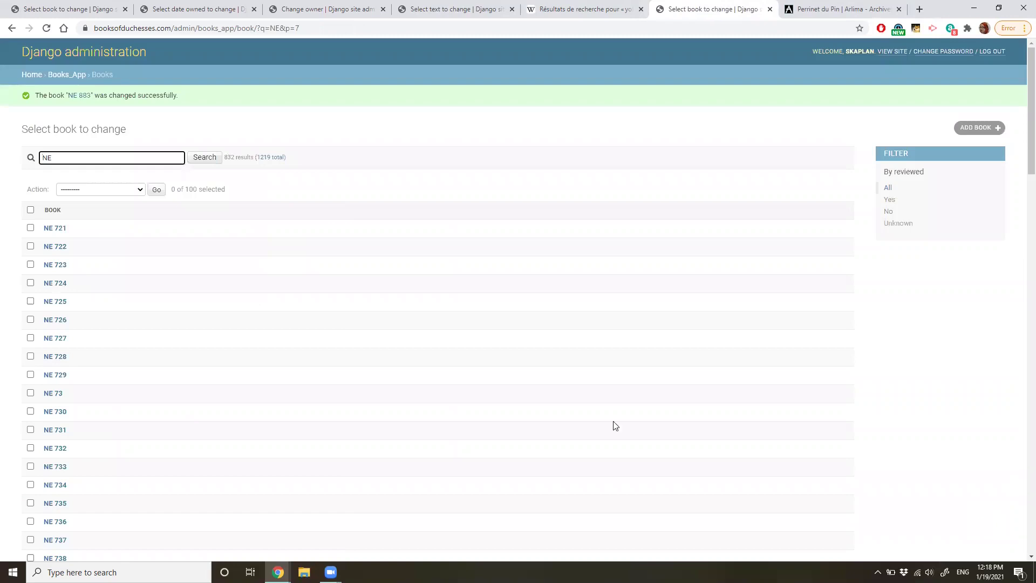
pyautogui.scroll(-9, 519, 382)
pyautogui.scroll(-13, 521, 381)
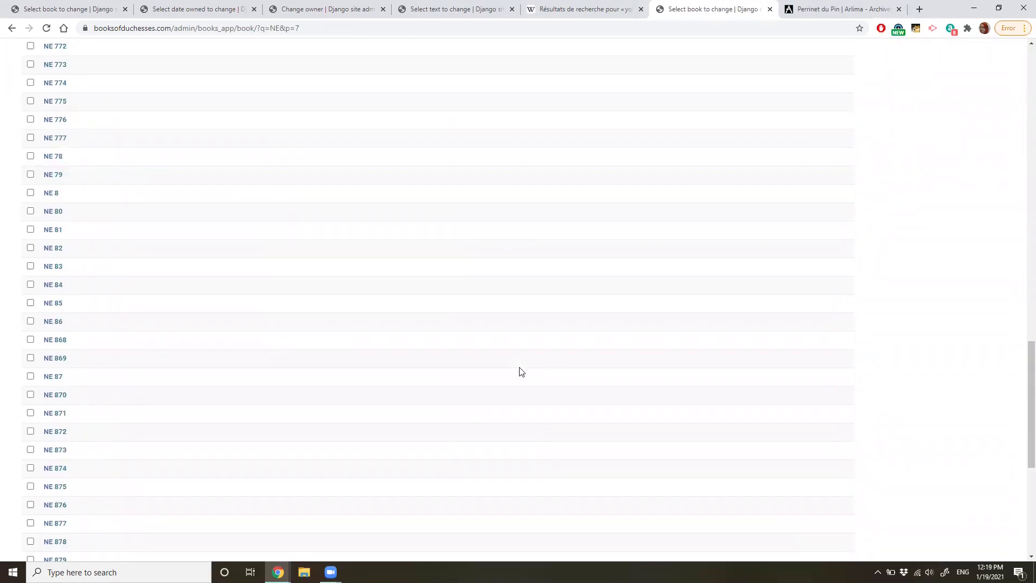
pyautogui.scroll(-6, 521, 372)
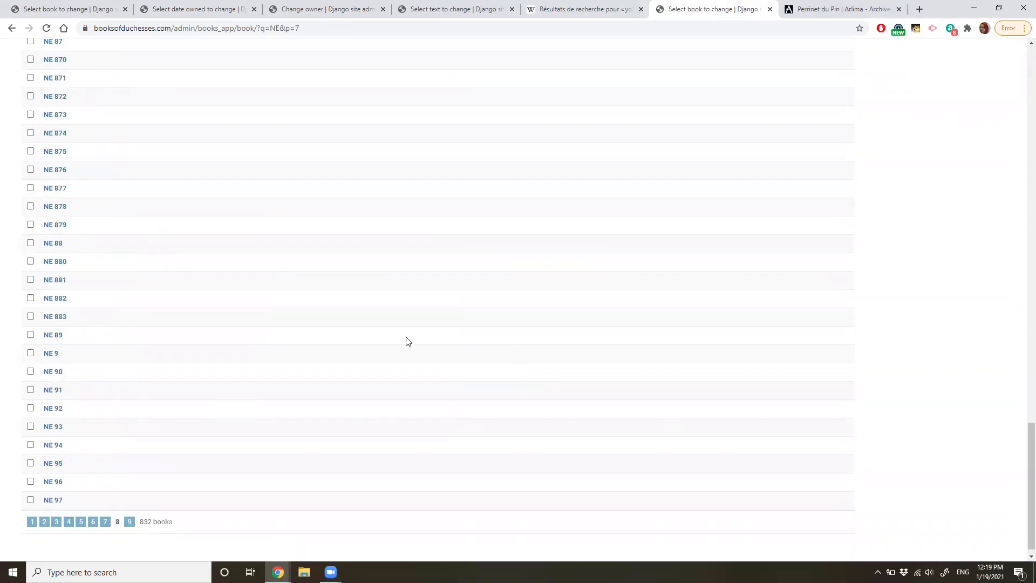
pyautogui.moveTo(1029, 461); pyautogui.dragTo(1021, 88)
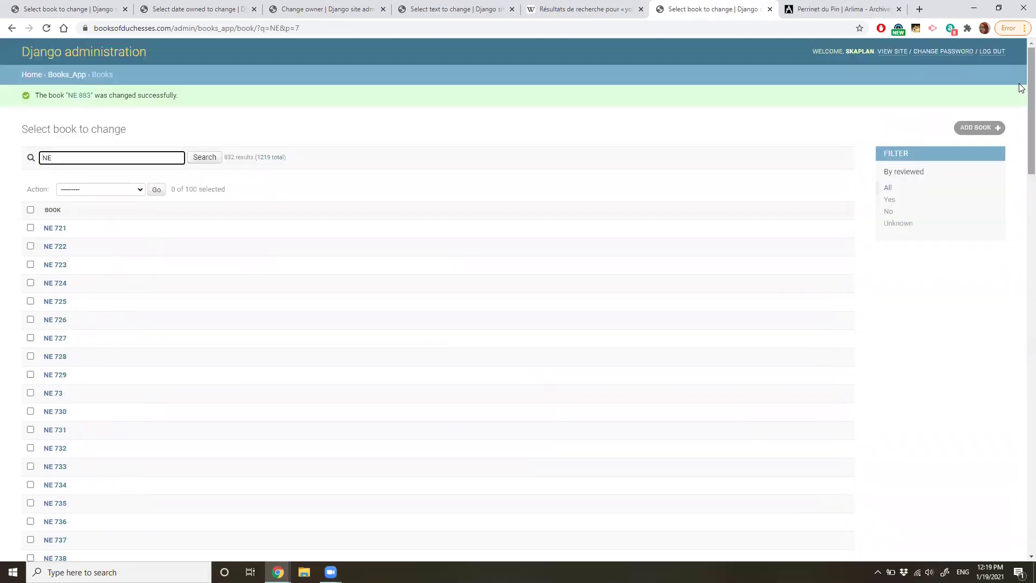
# Add the NE 883, post-1476-1478 ownership instance to the owner record of Yolande of Valois, Duchess of Savoy, and save it.
pyautogui.click(67, 75)
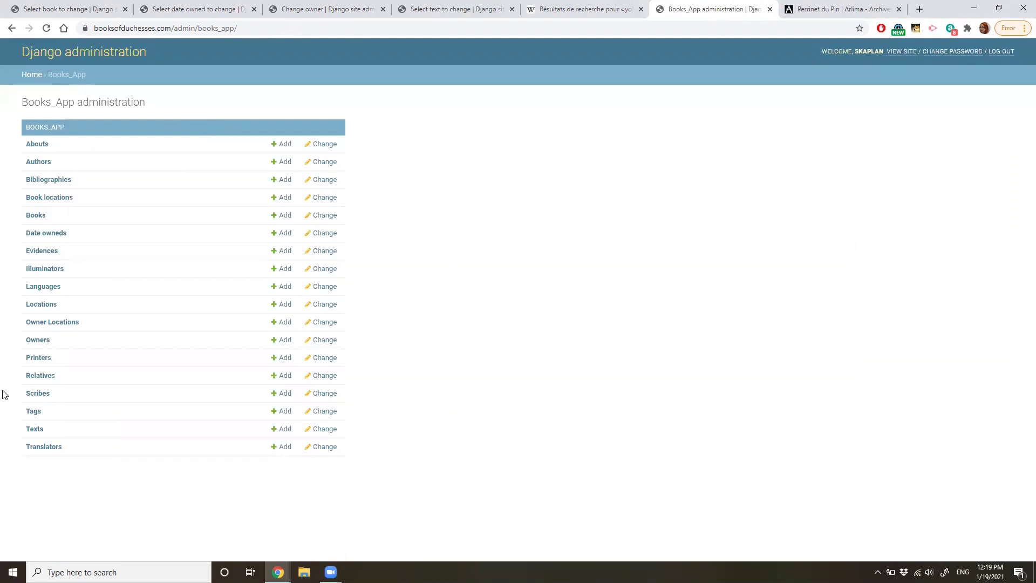
pyautogui.click(43, 343)
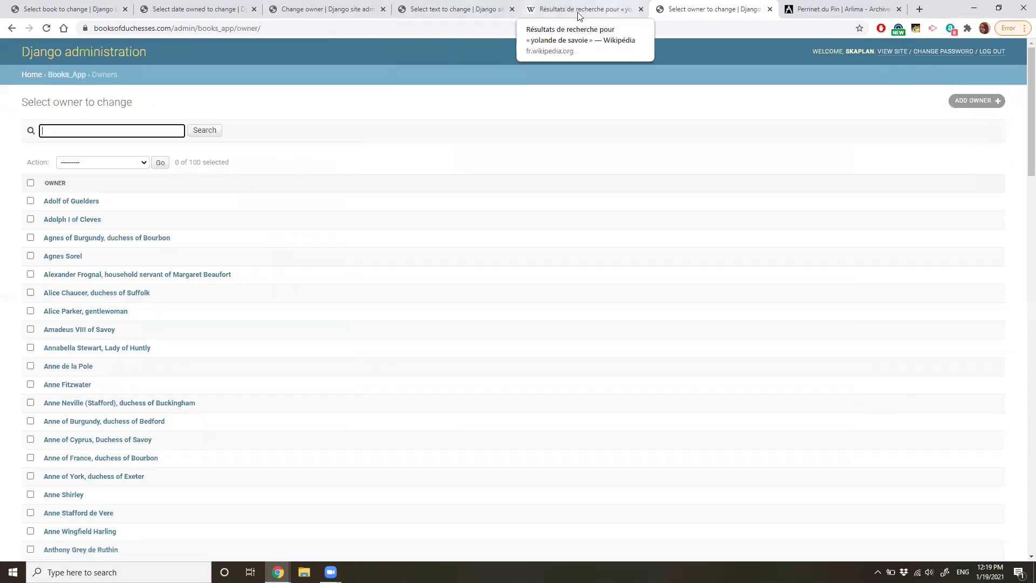
pyautogui.click(335, 11)
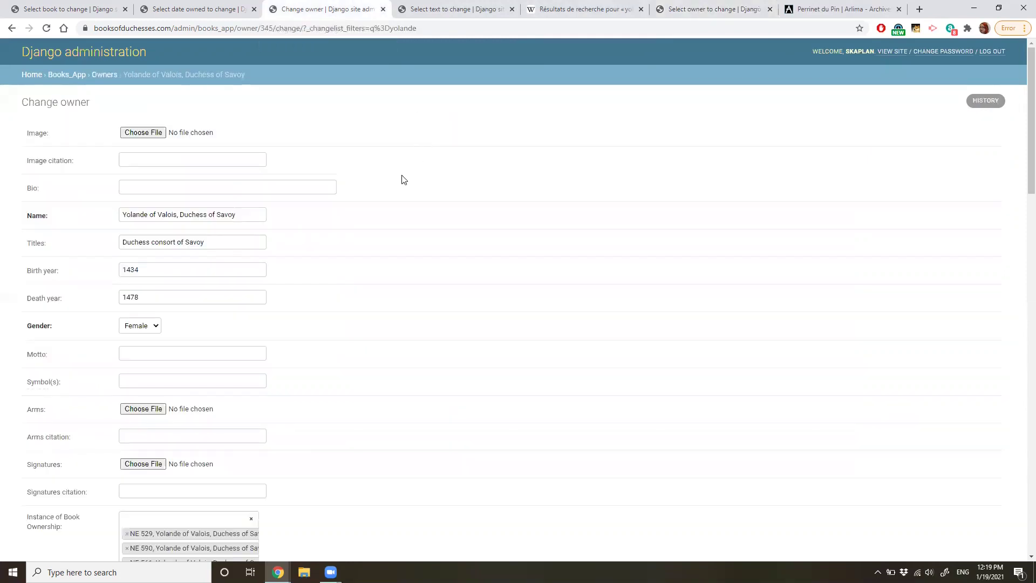
pyautogui.scroll(-2, 398, 335)
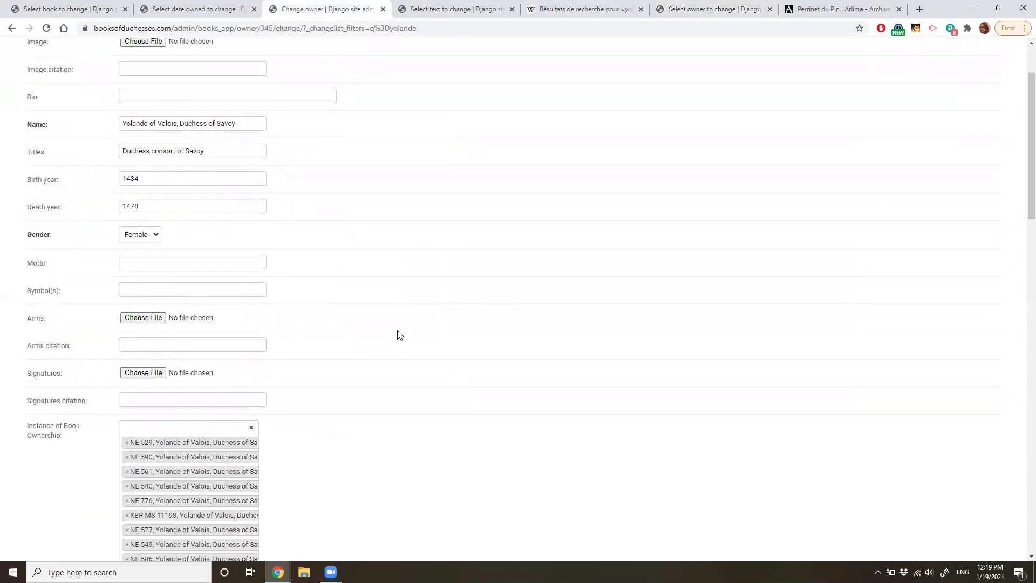
pyautogui.scroll(-12, 399, 328)
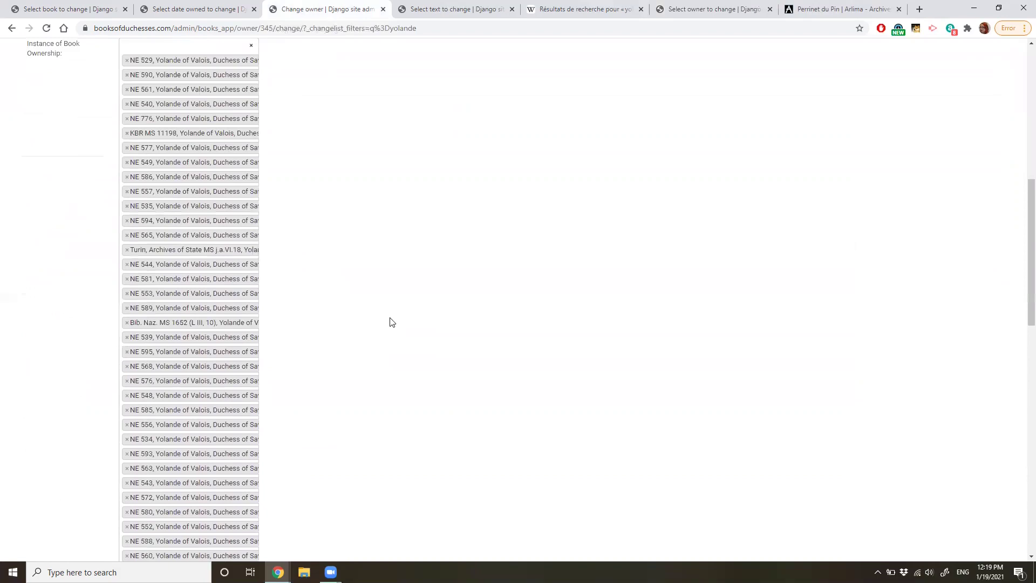
pyautogui.scroll(-9, 392, 322)
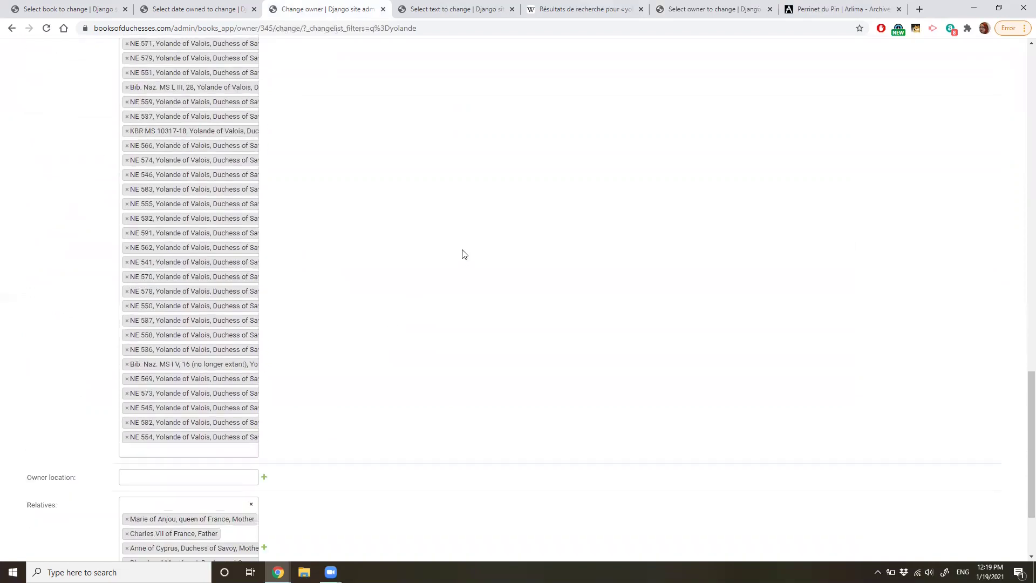
pyautogui.click(226, 402)
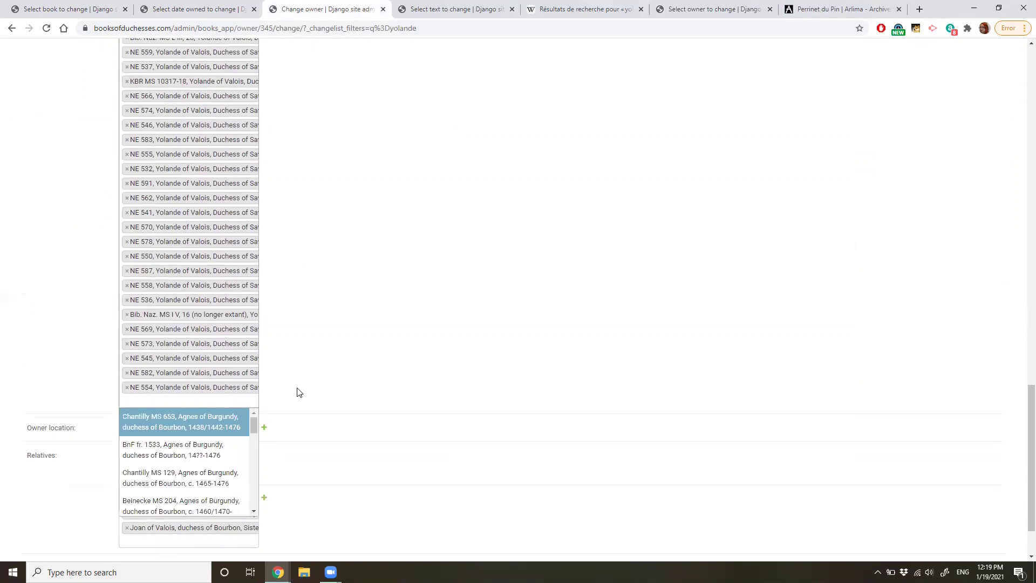
pyautogui.write('883')
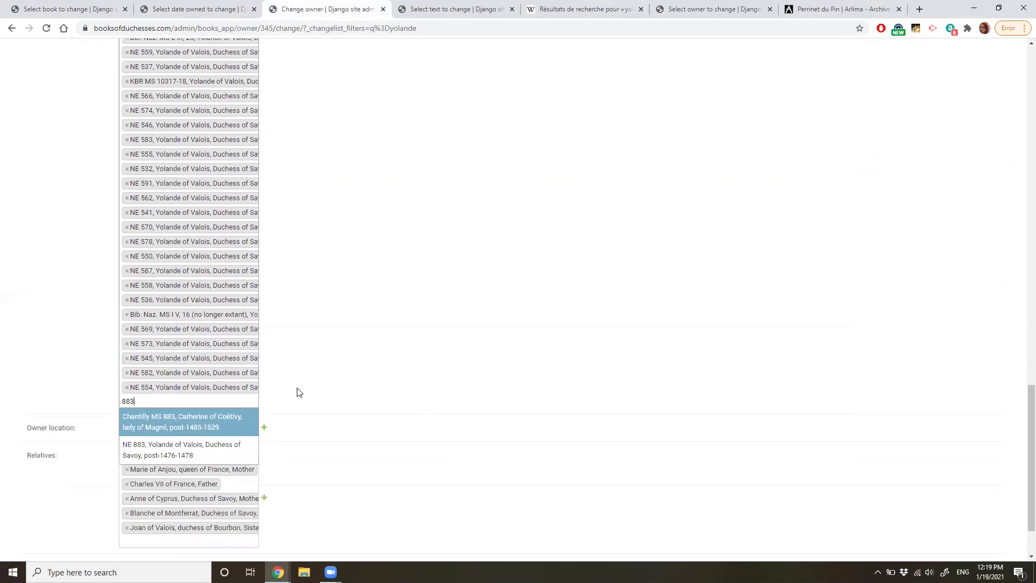
pyautogui.click(226, 452)
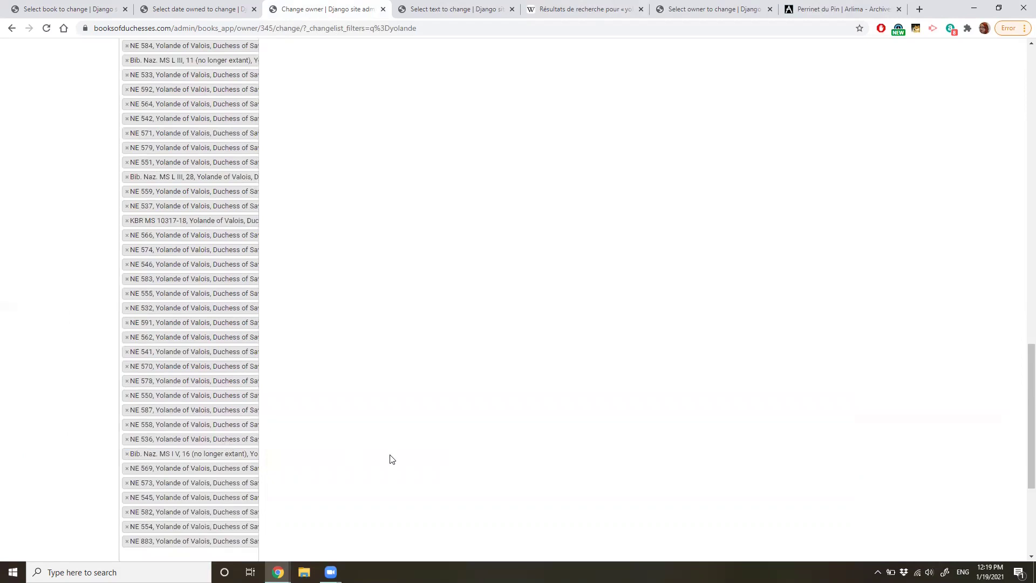
pyautogui.scroll(-2, 390, 458)
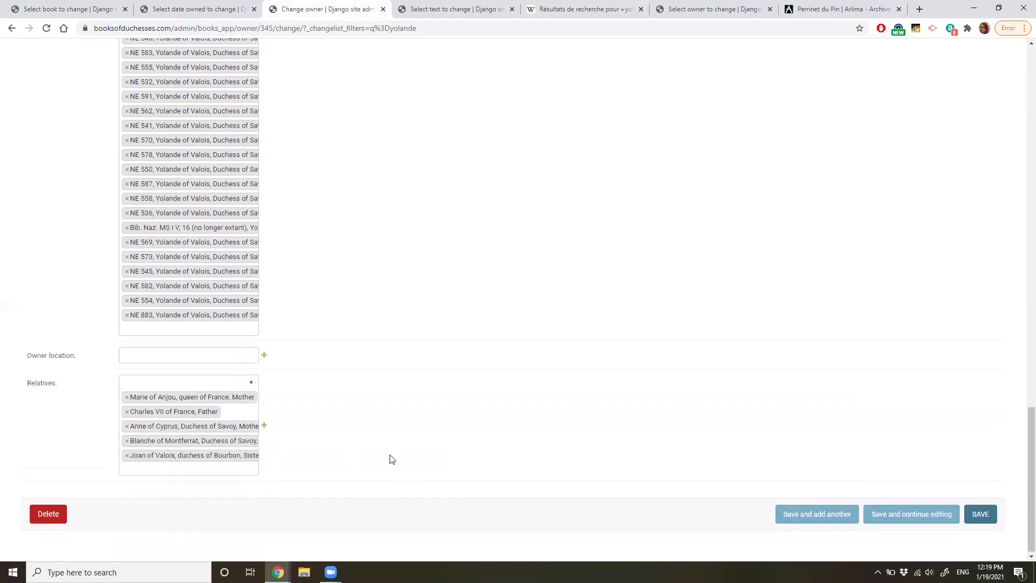
pyautogui.click(980, 517)
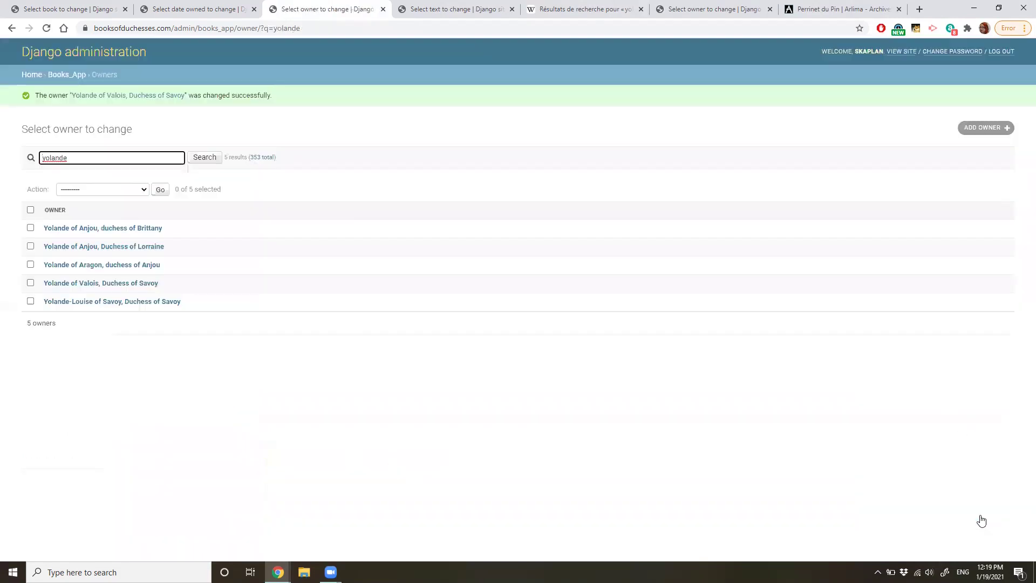